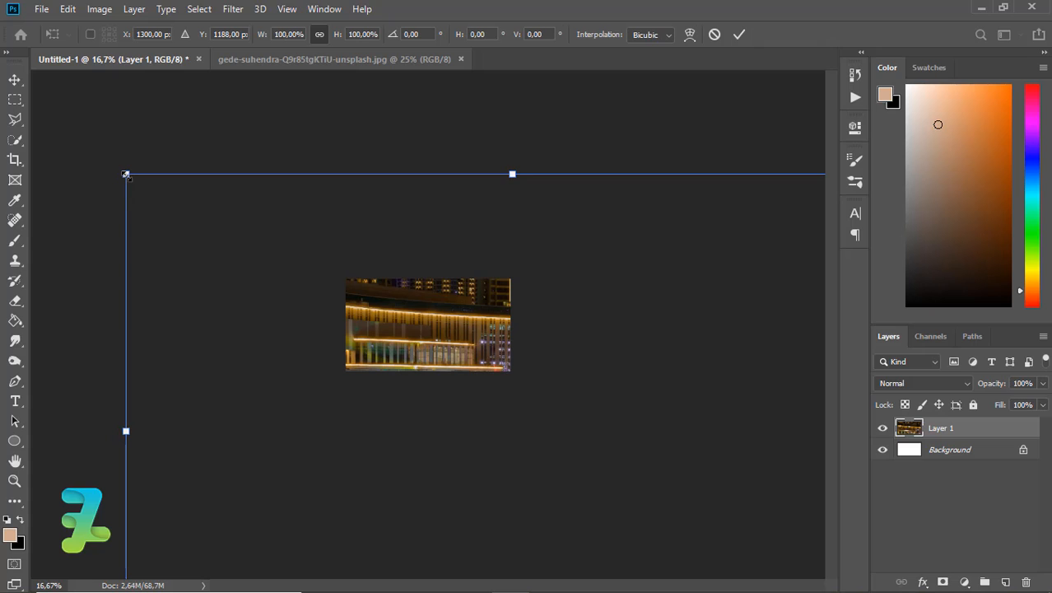
Scale the pasted city photo down to 22,22% and position it so that it covers the whole canvas.
{"action": "left_click_drag", "start_coordinate": [126, 175], "coordinate": [418, 358]}
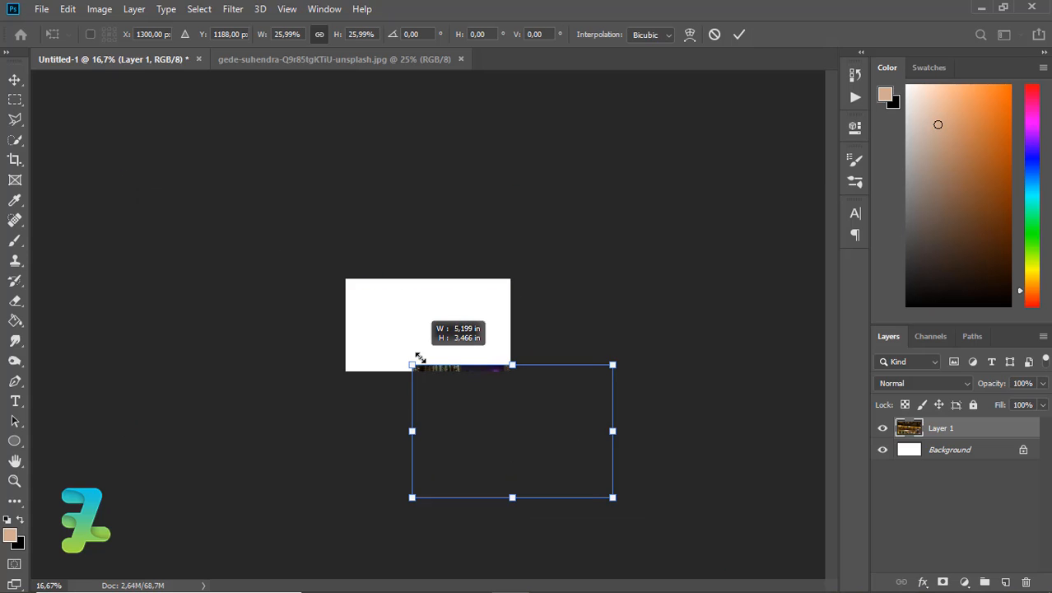
{"action": "left_click_drag", "start_coordinate": [519, 428], "coordinate": [437, 325]}
{"action": "left_click_drag", "start_coordinate": [325, 396], "coordinate": [341, 385]}
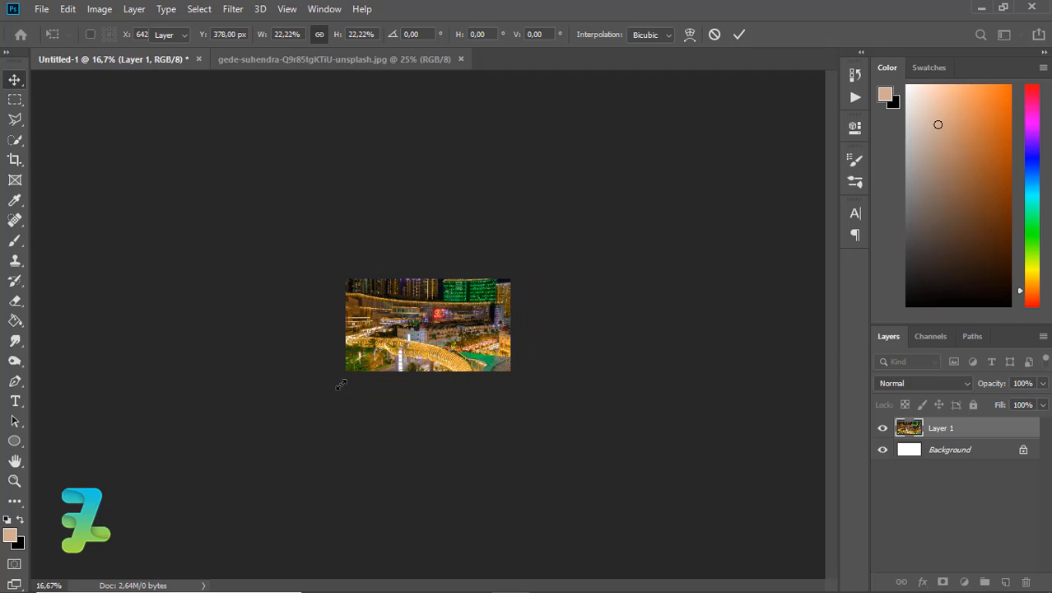
{"action": "key", "text": "ctrl+plus"}
{"action": "key", "text": "ctrl+plus"}
{"action": "key", "text": "ctrl+plus"}
{"action": "key", "text": "ctrl+plus"}
{"action": "key", "text": "Return"}
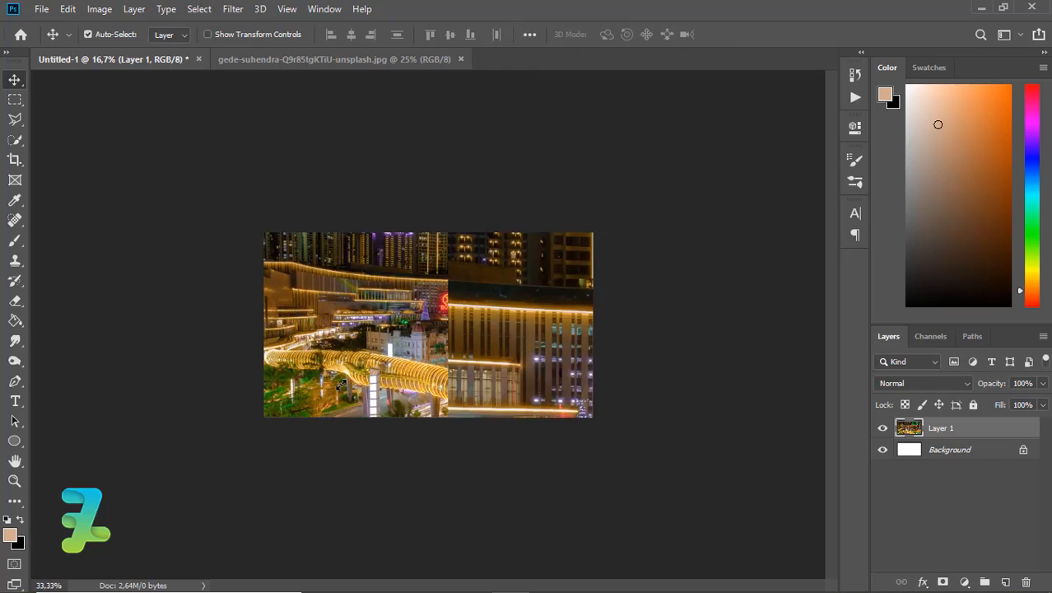
Shift the photo slightly upward while keeping the whole canvas covered.
{"action": "key", "text": "ctrl"}
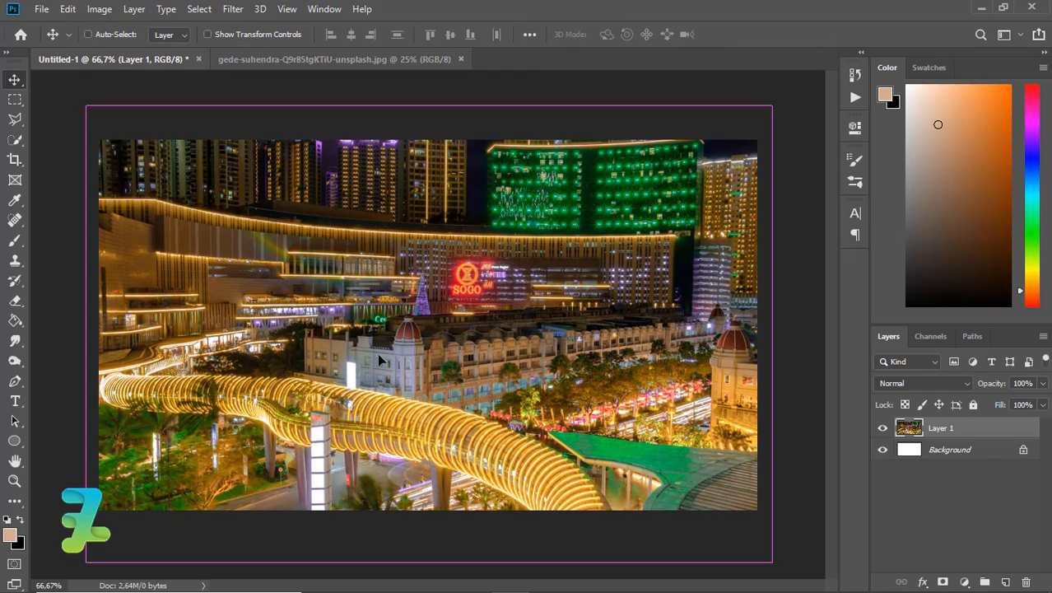
{"action": "mouse_move", "coordinate": [377, 352]}
{"action": "left_mouse_down"}
{"action": "mouse_move", "coordinate": [377, 333]}
{"action": "mouse_move", "coordinate": [389, 378]}
{"action": "mouse_move", "coordinate": [386, 336]}
{"action": "left_mouse_up"}
{"action": "key", "text": "ctrl"}
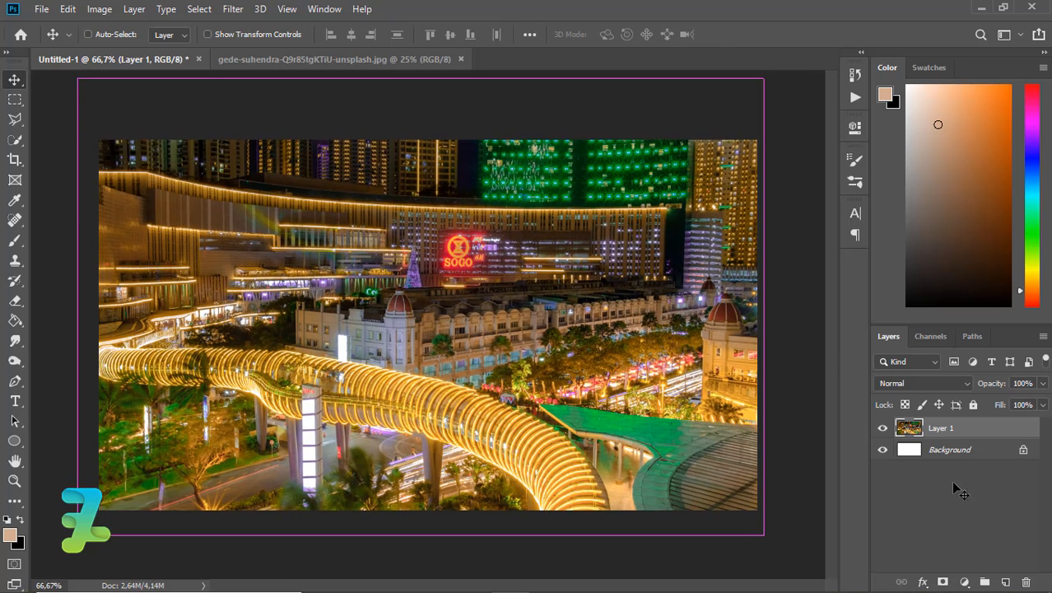
Duplicate the photo layer and rename the copy EDIT and the original ORI, leaving EDIT selected.
{"action": "key", "text": "ctrl+j"}
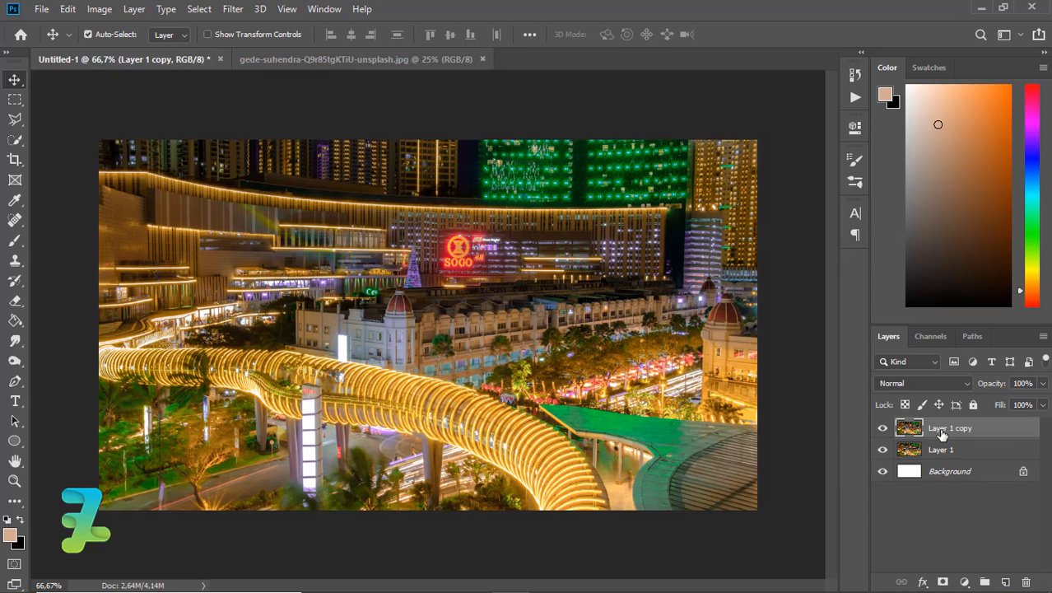
{"action": "double_click", "coordinate": [943, 429]}
{"action": "type", "text": "EDIT"}
{"action": "double_click", "coordinate": [940, 452]}
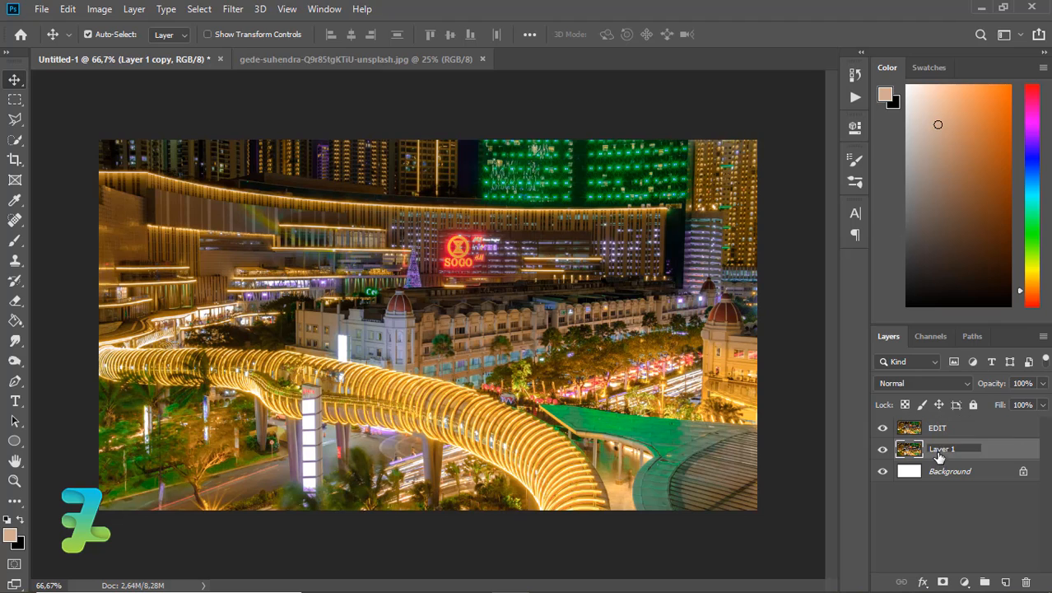
{"action": "type", "text": "ORI"}
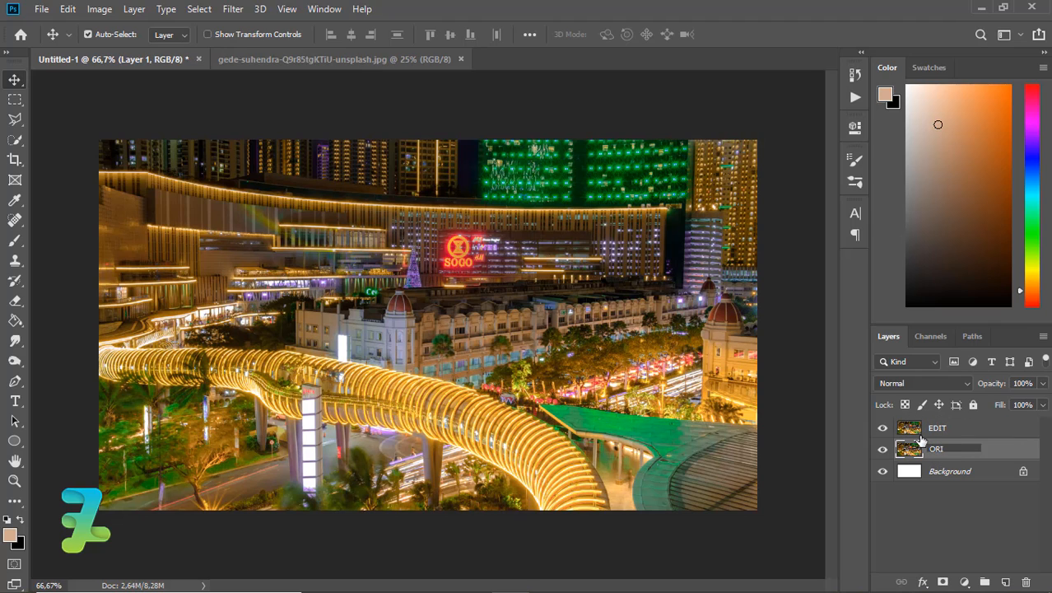
{"action": "key", "text": "Return"}
{"action": "left_click", "coordinate": [910, 428]}
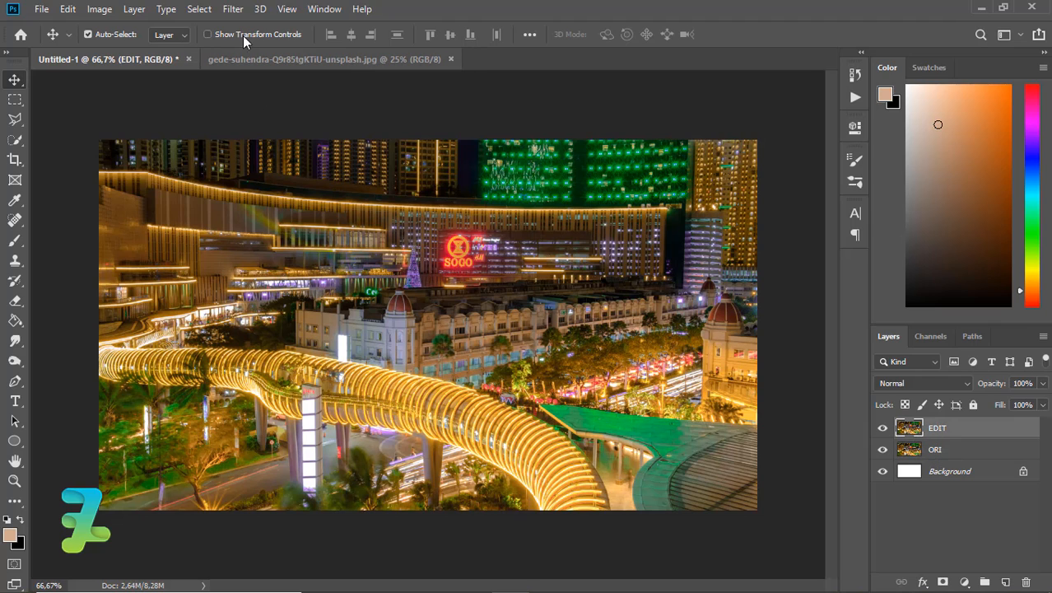
Apply the Camera Raw filter with the Artistic 04 profile to the EDIT layer.
{"action": "left_click", "coordinate": [233, 9]}
{"action": "left_click", "coordinate": [272, 101]}
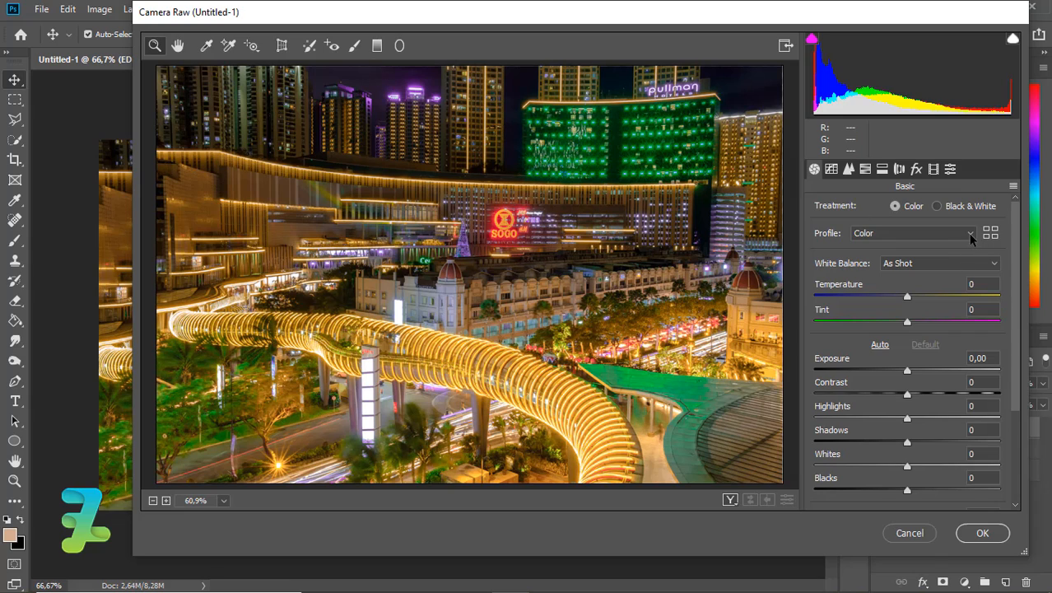
{"action": "left_click", "coordinate": [969, 234]}
{"action": "left_click", "coordinate": [889, 284]}
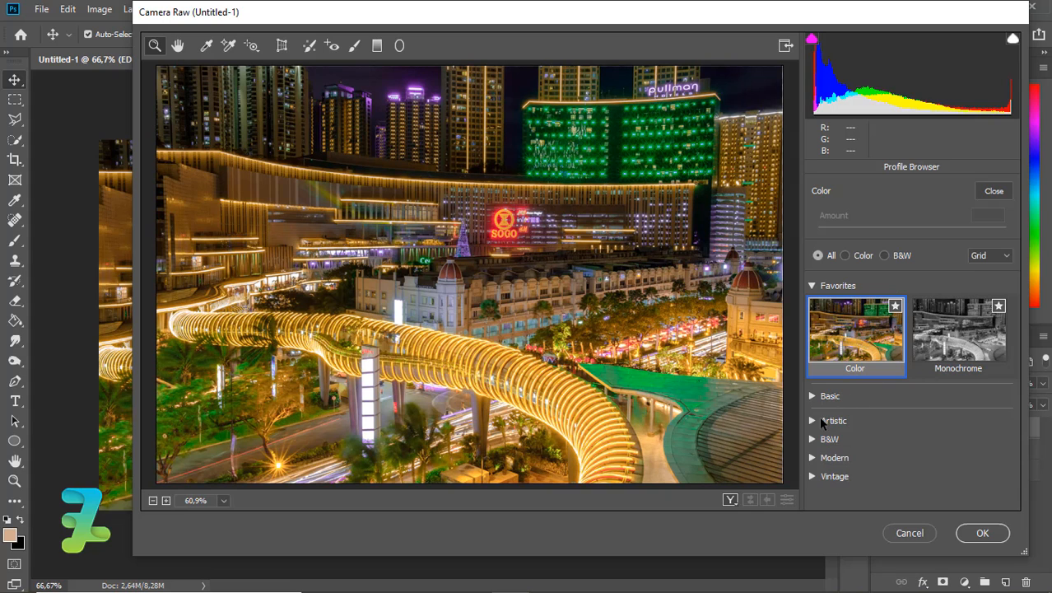
{"action": "left_click", "coordinate": [814, 423]}
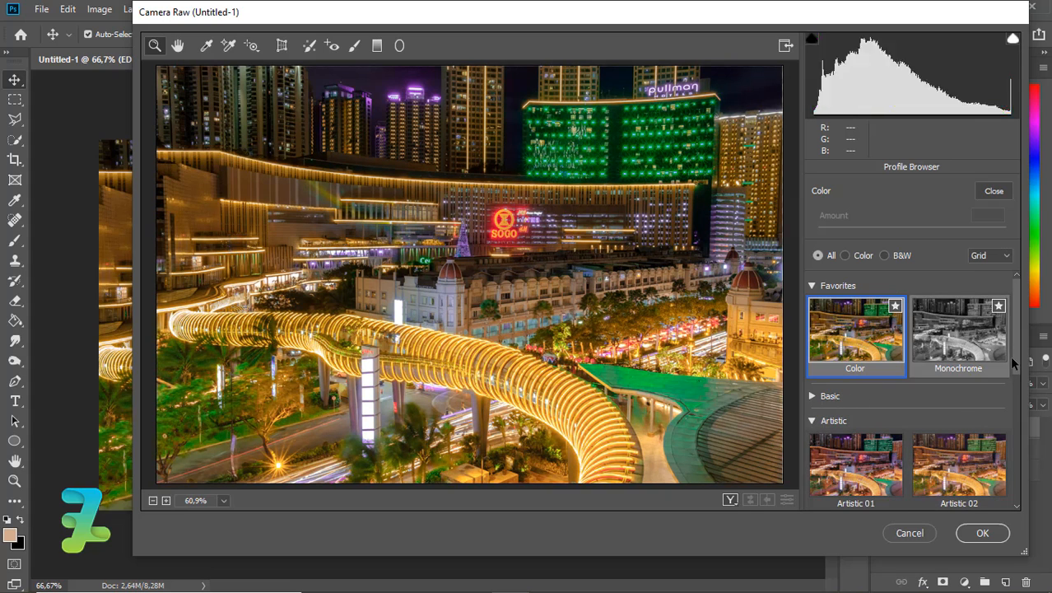
{"action": "scroll", "coordinate": [1017, 360], "scroll_direction": "down", "scroll_amount": 3}
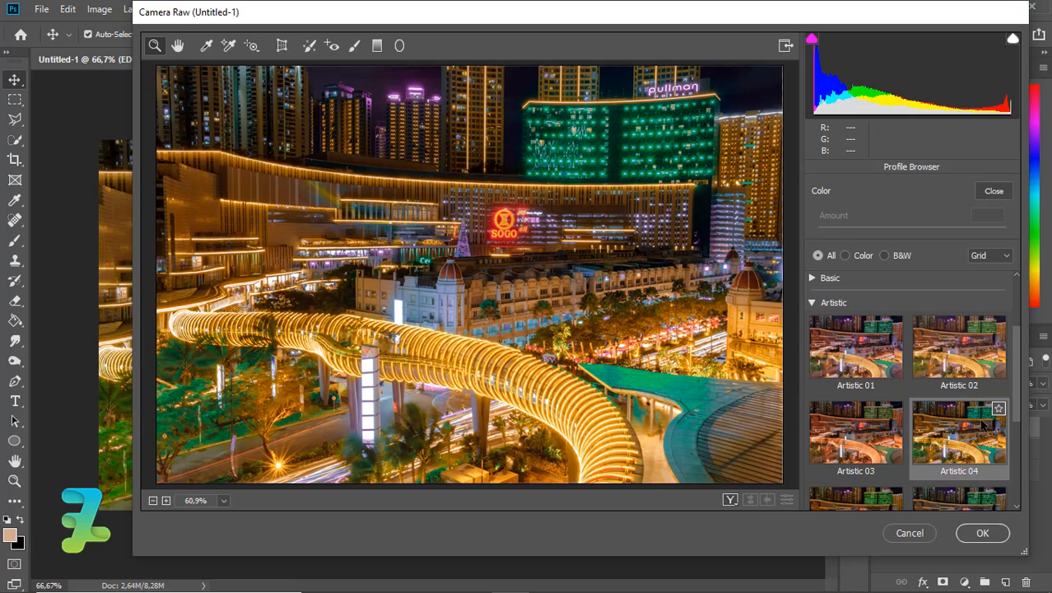
{"action": "left_click", "coordinate": [975, 425]}
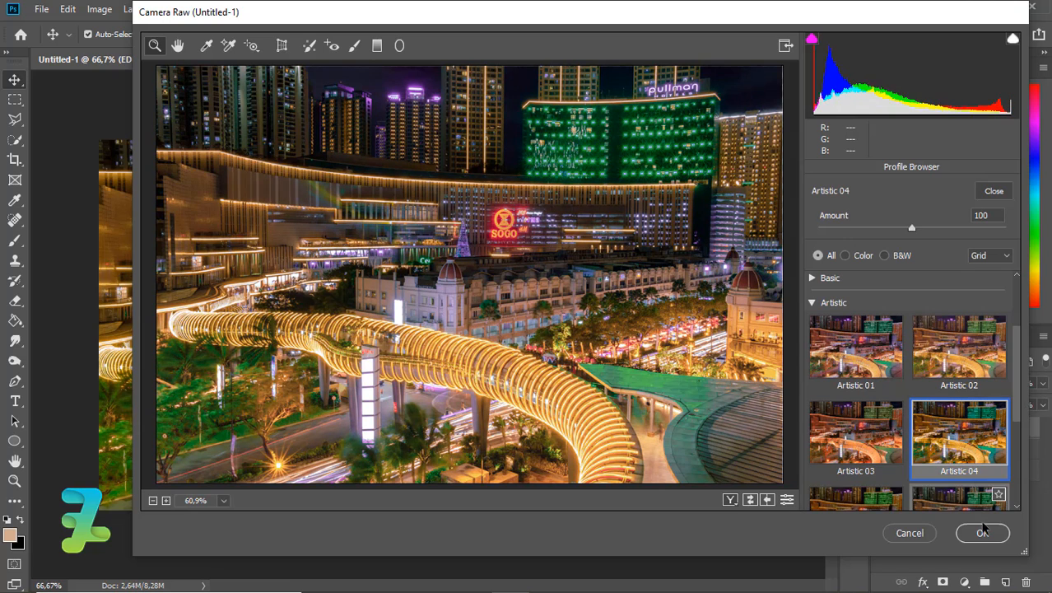
{"action": "left_click", "coordinate": [983, 533]}
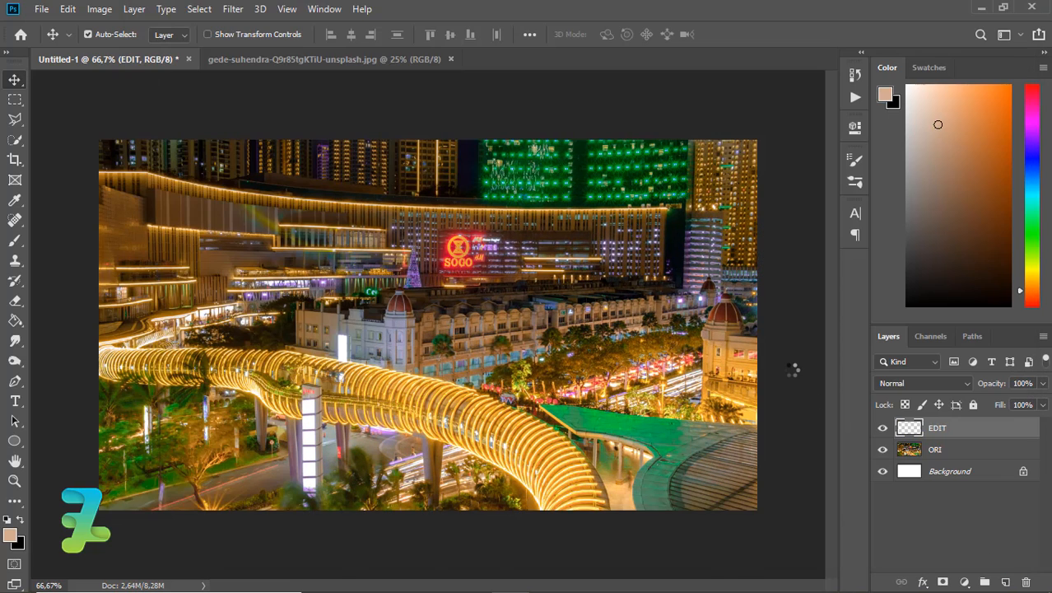
{"action": "left_click", "coordinate": [233, 9]}
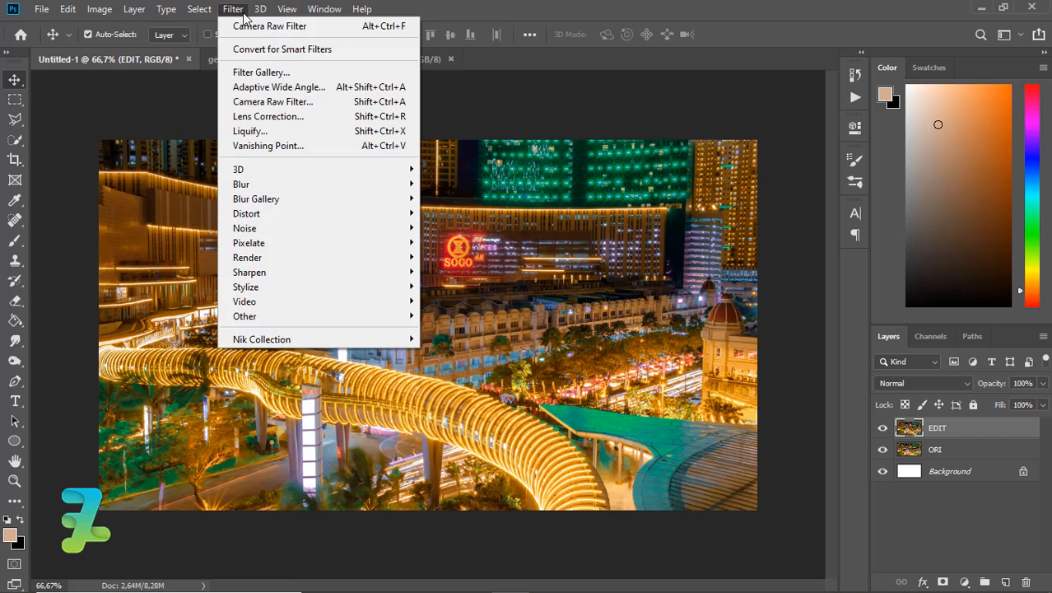
{"action": "left_click", "coordinate": [270, 102]}
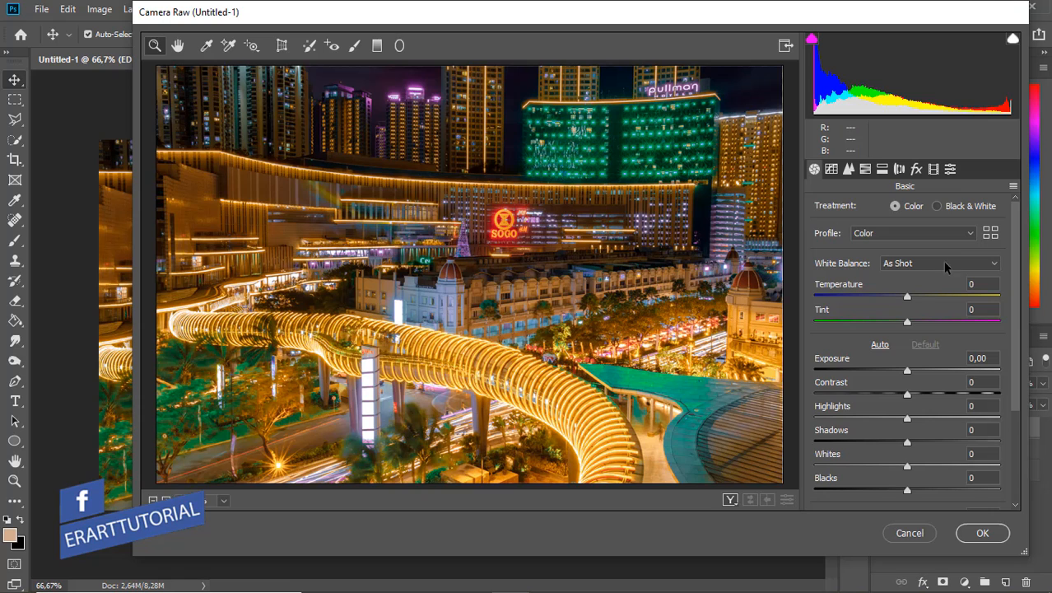
{"action": "left_click", "coordinate": [911, 533]}
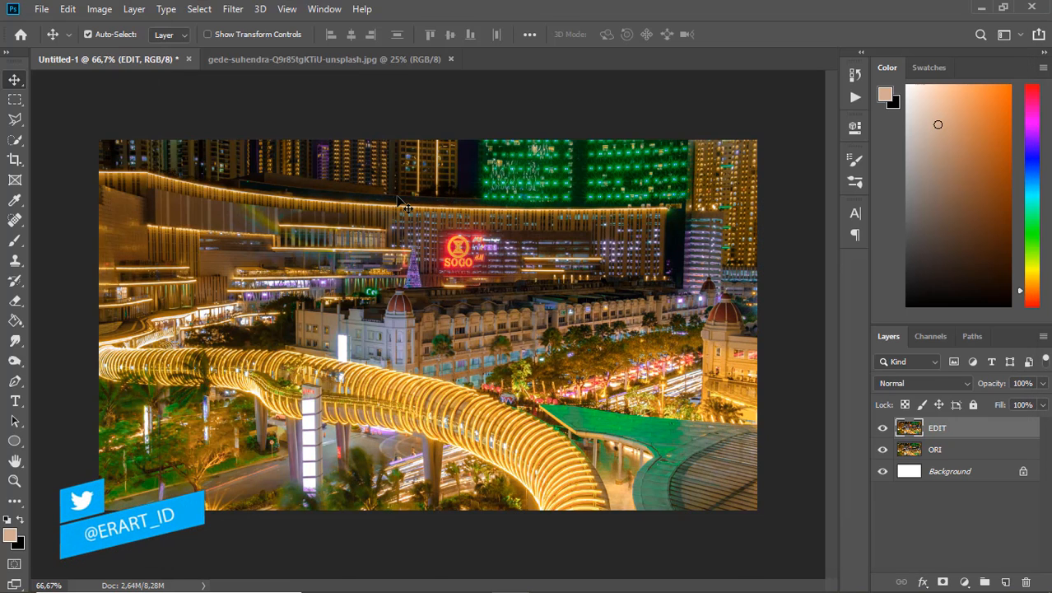
Open the Camera Raw filter on the EDIT layer and choose the Artistic 04 profile from the Artistic group.
{"action": "left_click", "coordinate": [233, 10]}
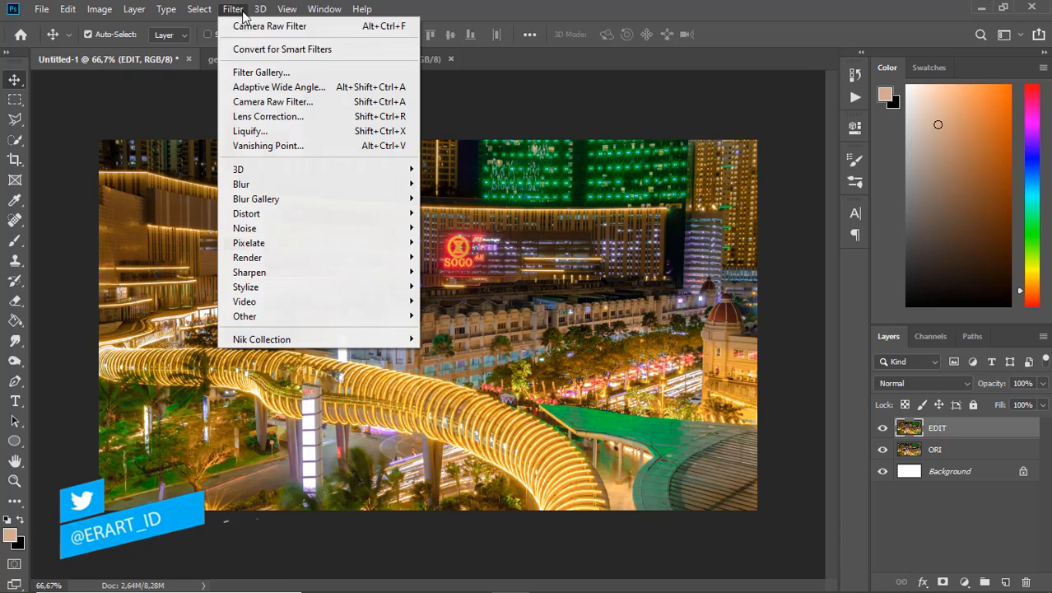
{"action": "left_click", "coordinate": [272, 102]}
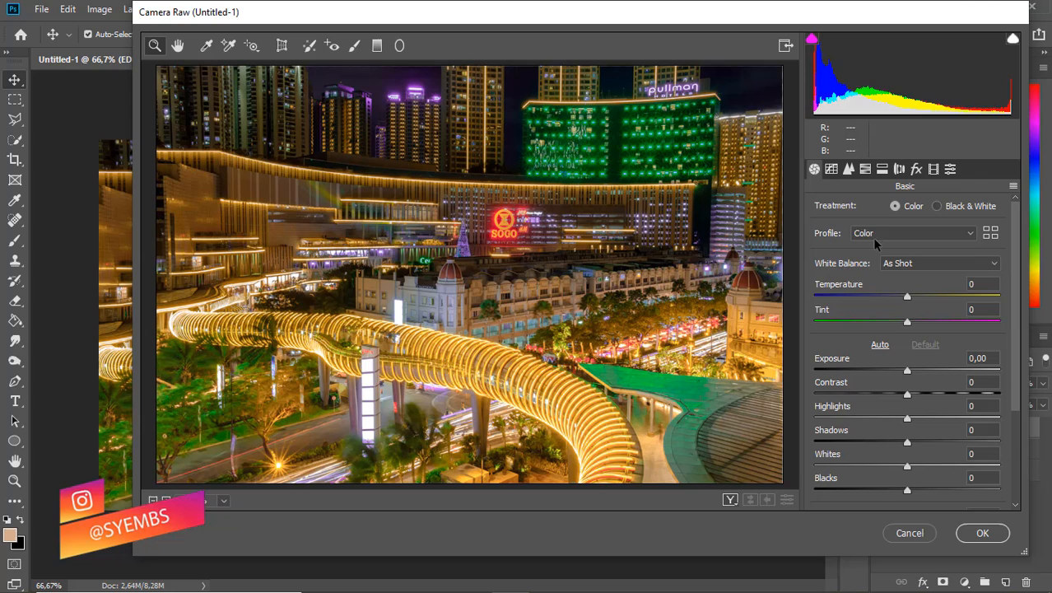
{"action": "left_click", "coordinate": [877, 234]}
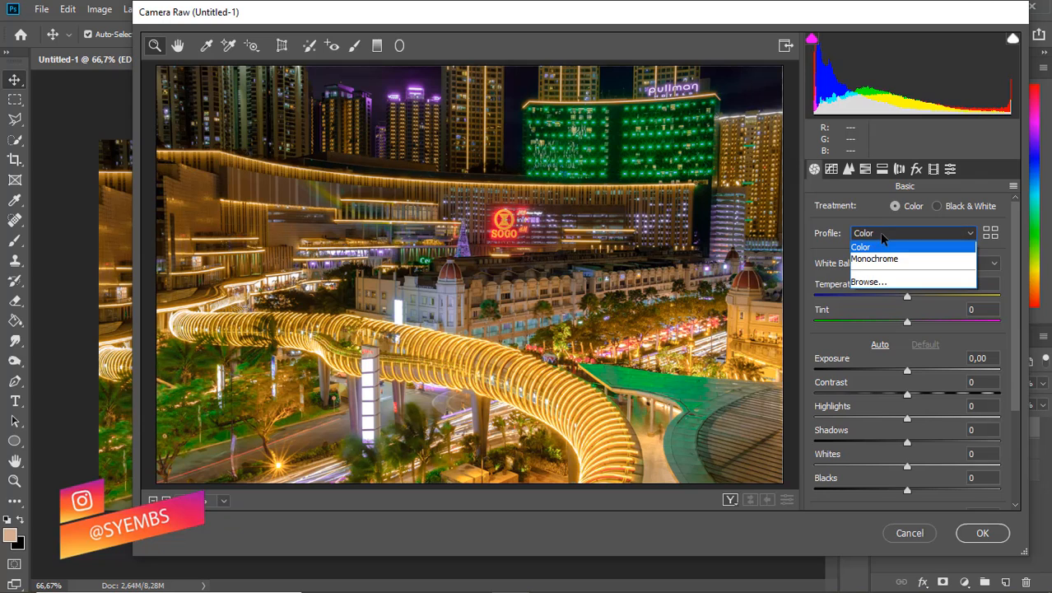
{"action": "left_click", "coordinate": [878, 280]}
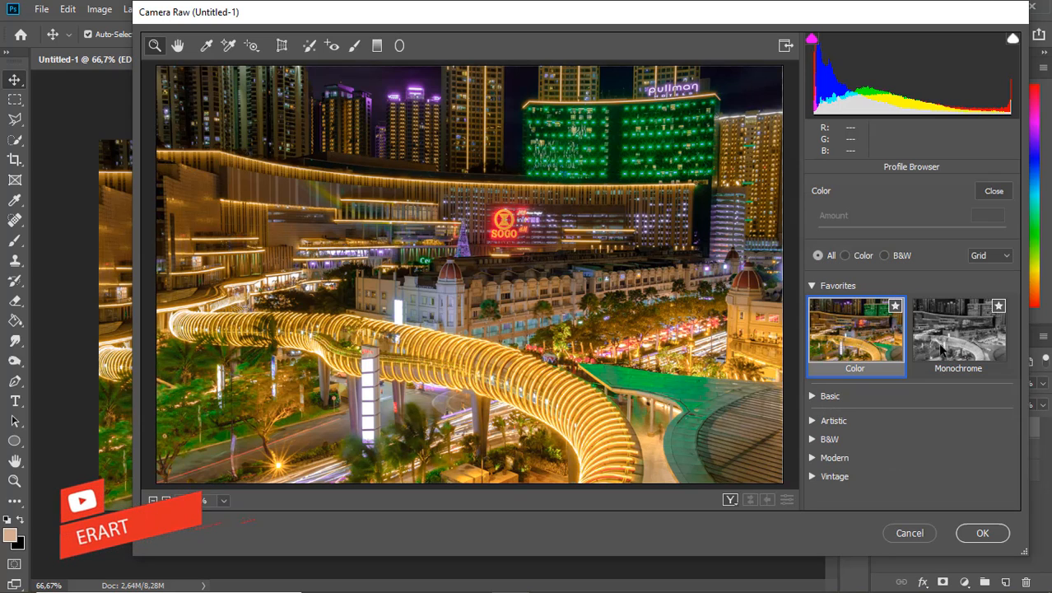
{"action": "left_click", "coordinate": [834, 420]}
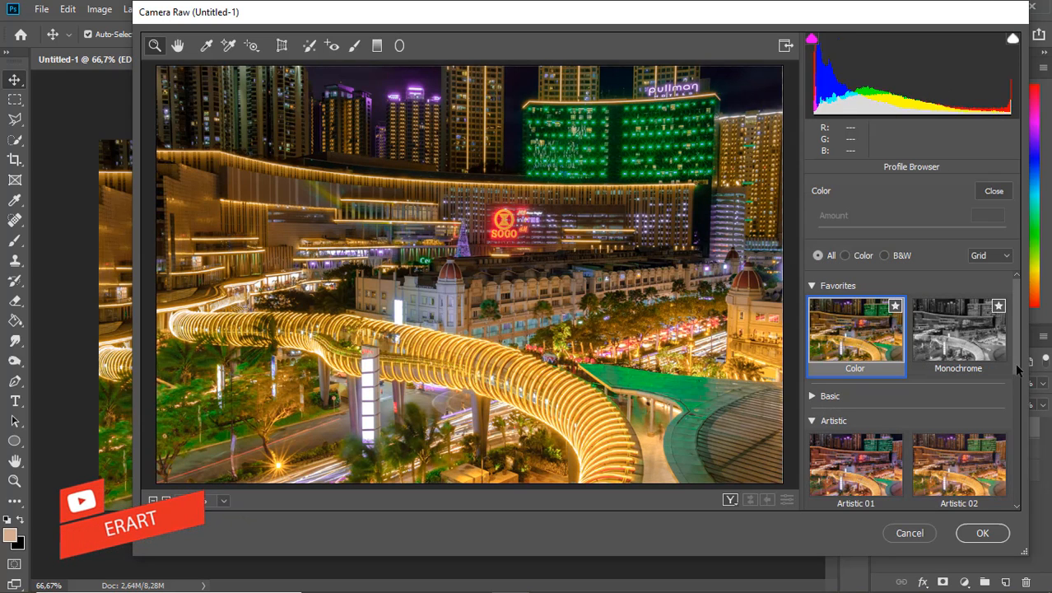
{"action": "scroll", "coordinate": [1021, 404], "scroll_direction": "down", "scroll_amount": 1}
{"action": "scroll", "coordinate": [1021, 404], "scroll_direction": "down", "scroll_amount": 2}
{"action": "left_click", "coordinate": [945, 453]}
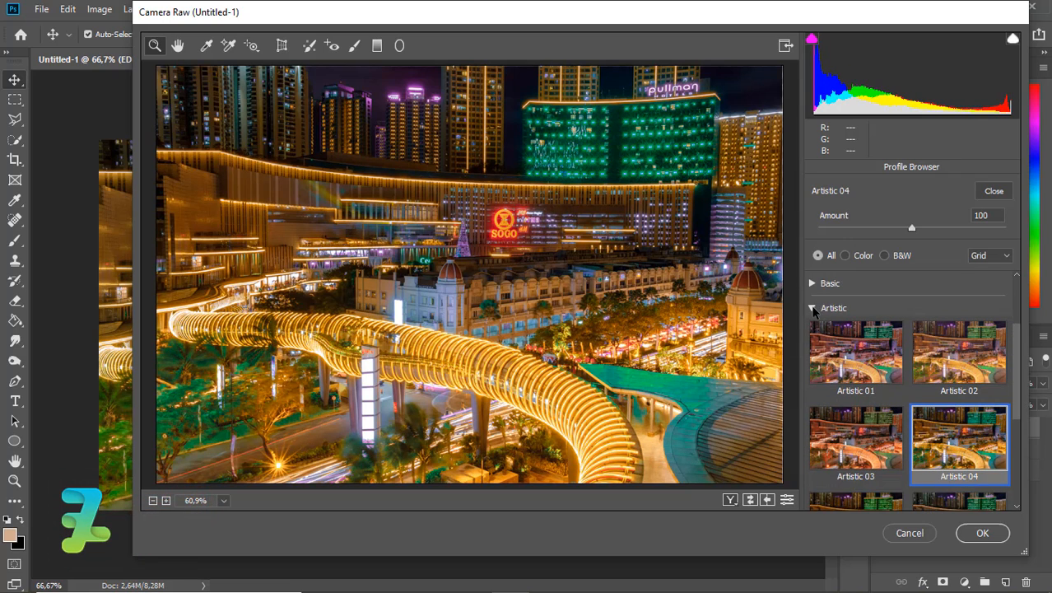
{"action": "scroll", "coordinate": [812, 308], "scroll_direction": "up", "scroll_amount": 3}
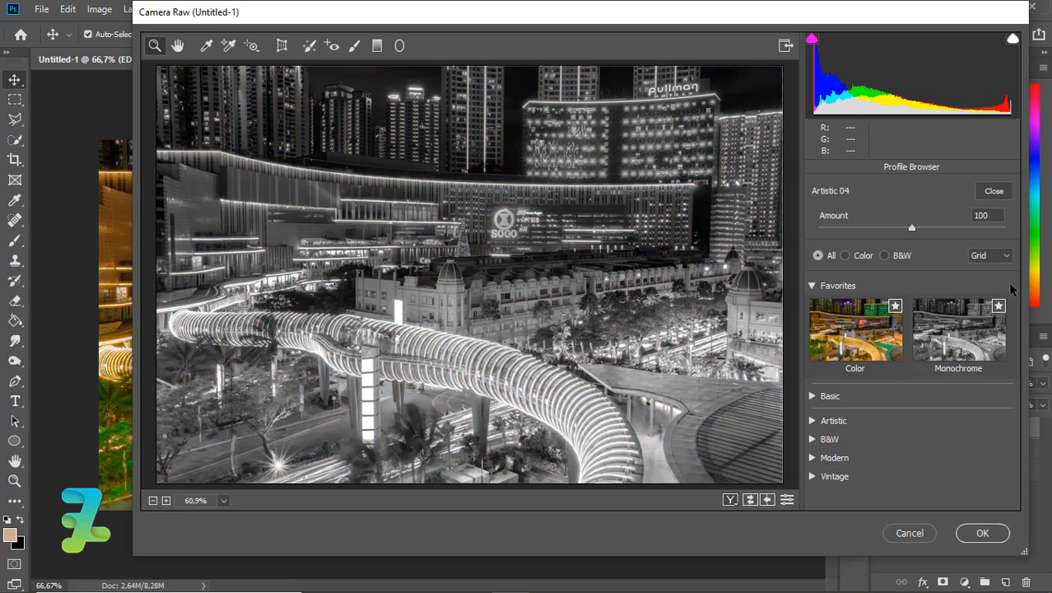
{"action": "left_click", "coordinate": [813, 421]}
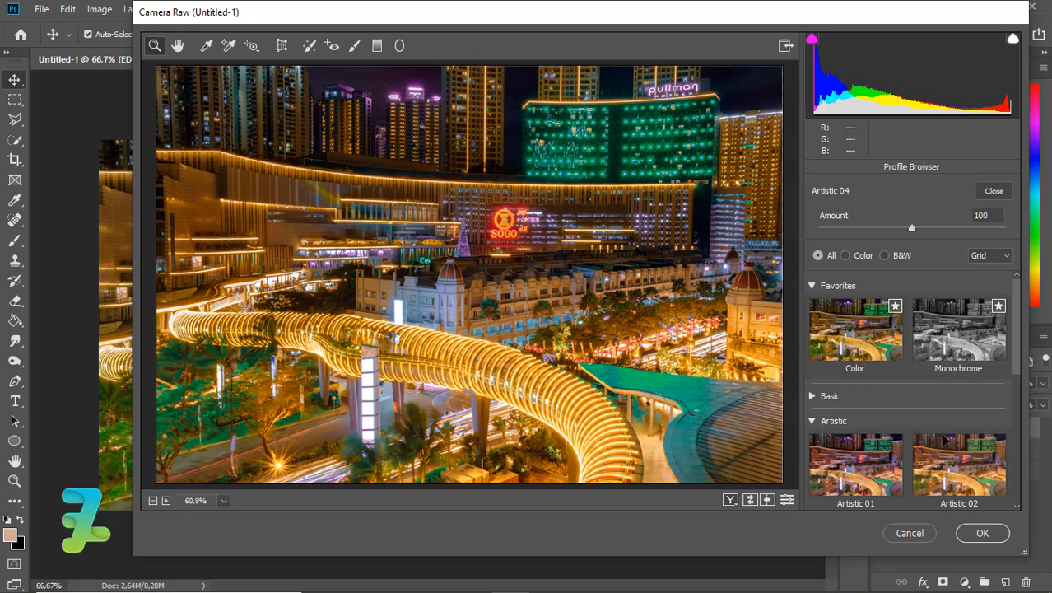
{"action": "scroll", "coordinate": [1019, 298], "scroll_direction": "down", "scroll_amount": 3}
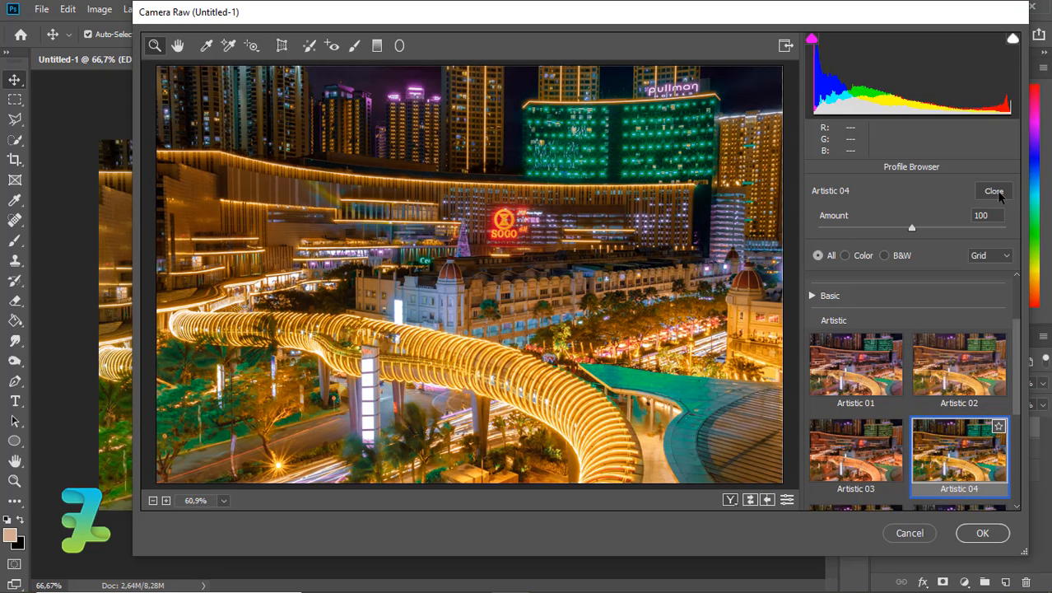
{"action": "left_click", "coordinate": [995, 191]}
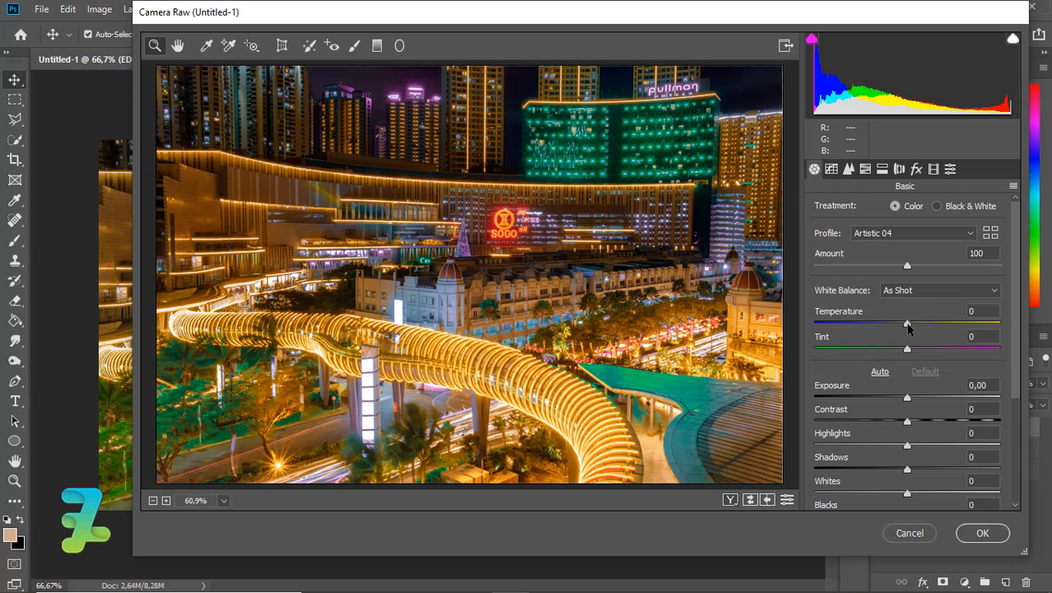
Set the white balance temperature to -46 and the exposure to -0,15.
{"action": "left_click_drag", "start_coordinate": [907, 326], "coordinate": [866, 327]}
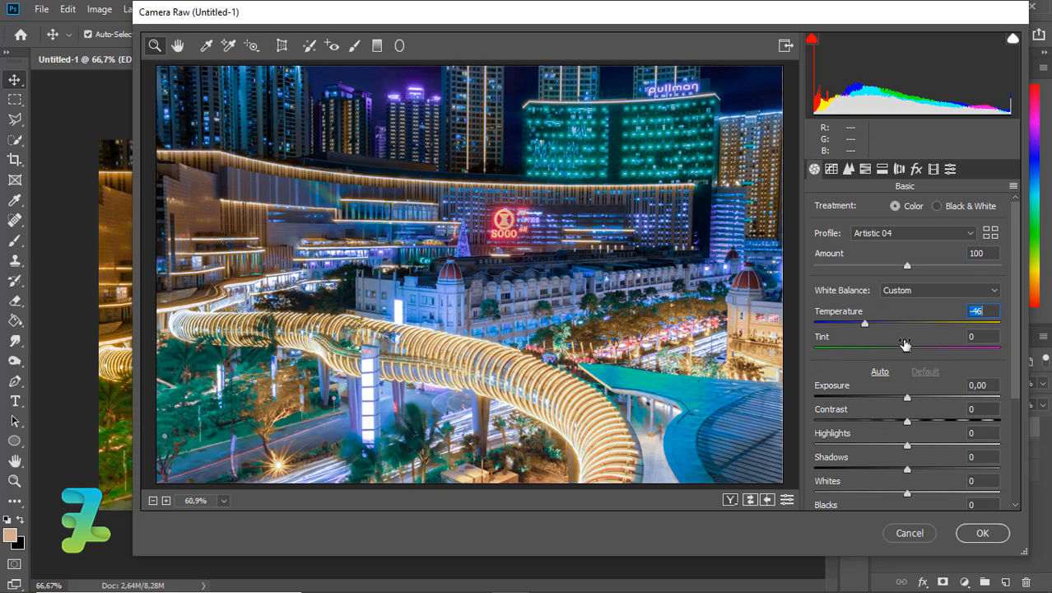
{"action": "left_click", "coordinate": [908, 400]}
{"action": "left_click_drag", "start_coordinate": [908, 400], "coordinate": [907, 402]}
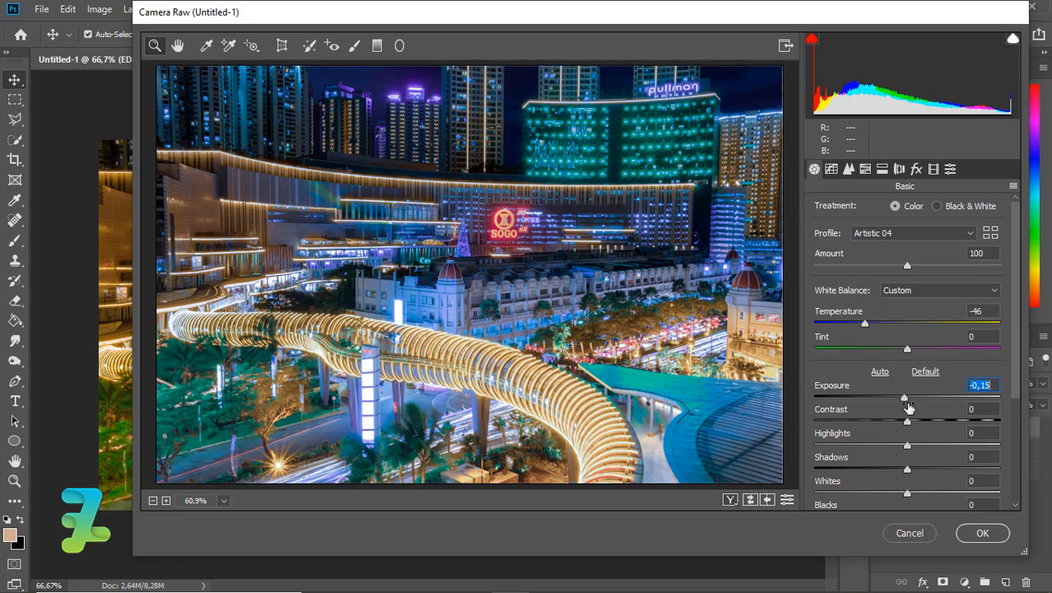
Adjust the photo's tones with contrast at -49, highlights at -54 and shadows at +26.
{"action": "left_click_drag", "start_coordinate": [908, 422], "coordinate": [862, 434]}
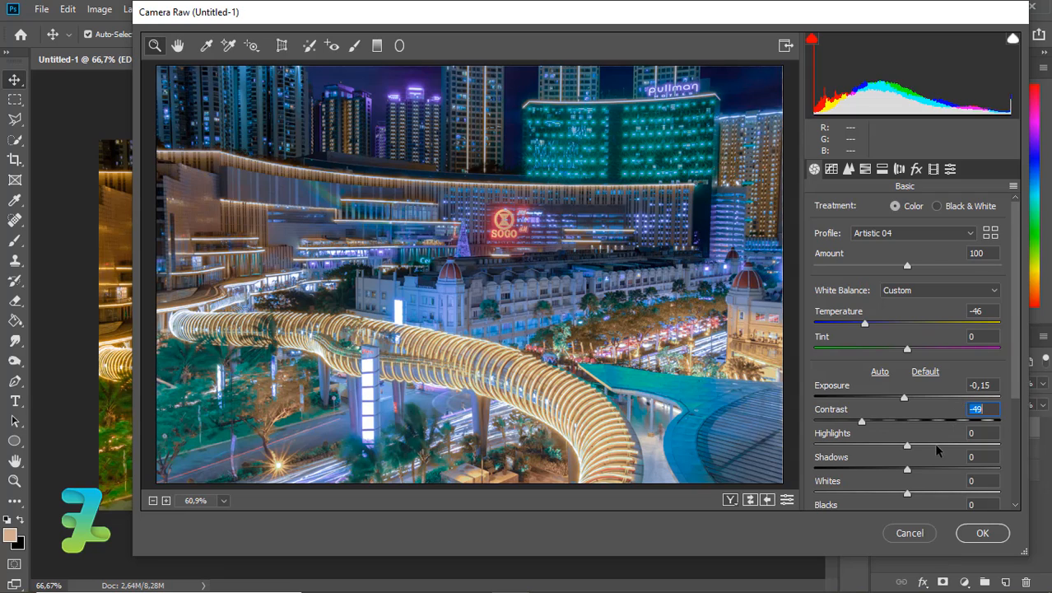
{"action": "left_click_drag", "start_coordinate": [908, 445], "coordinate": [862, 453]}
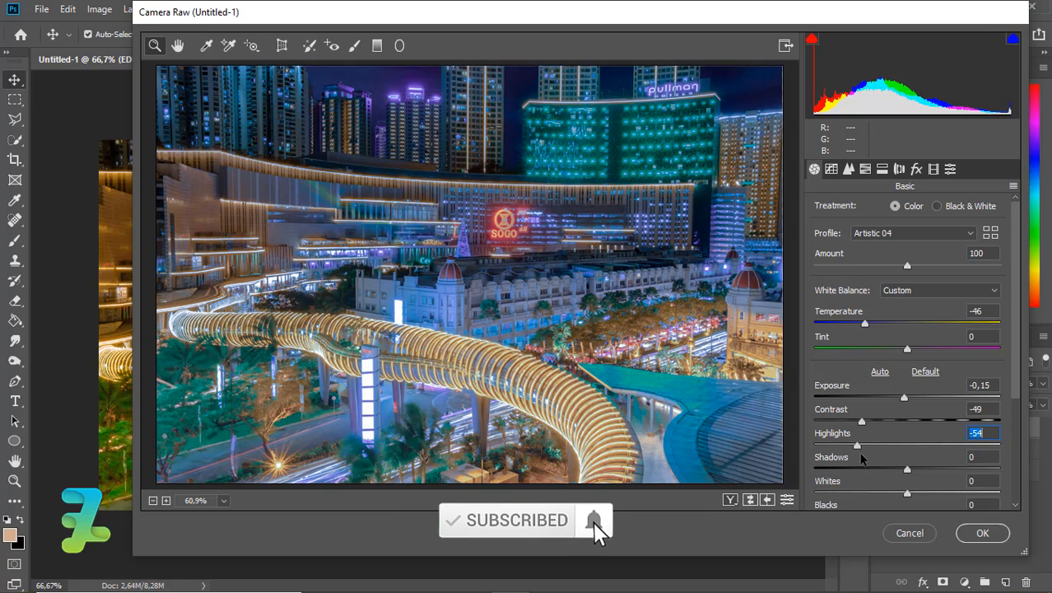
{"action": "left_click_drag", "start_coordinate": [1015, 366], "coordinate": [1026, 414]}
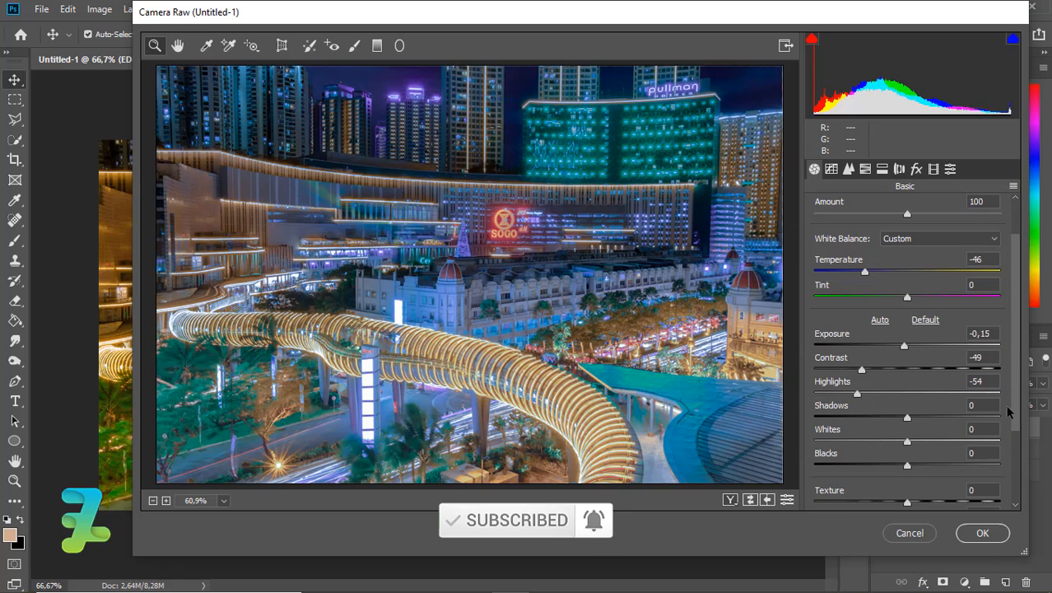
{"action": "left_click", "coordinate": [907, 417]}
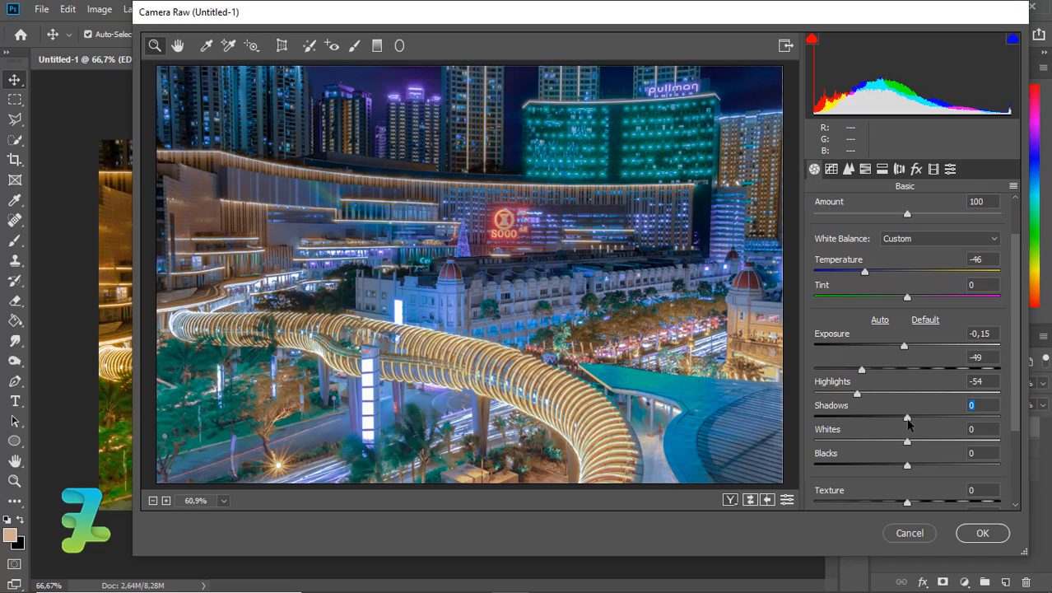
{"action": "left_click_drag", "start_coordinate": [908, 417], "coordinate": [933, 421]}
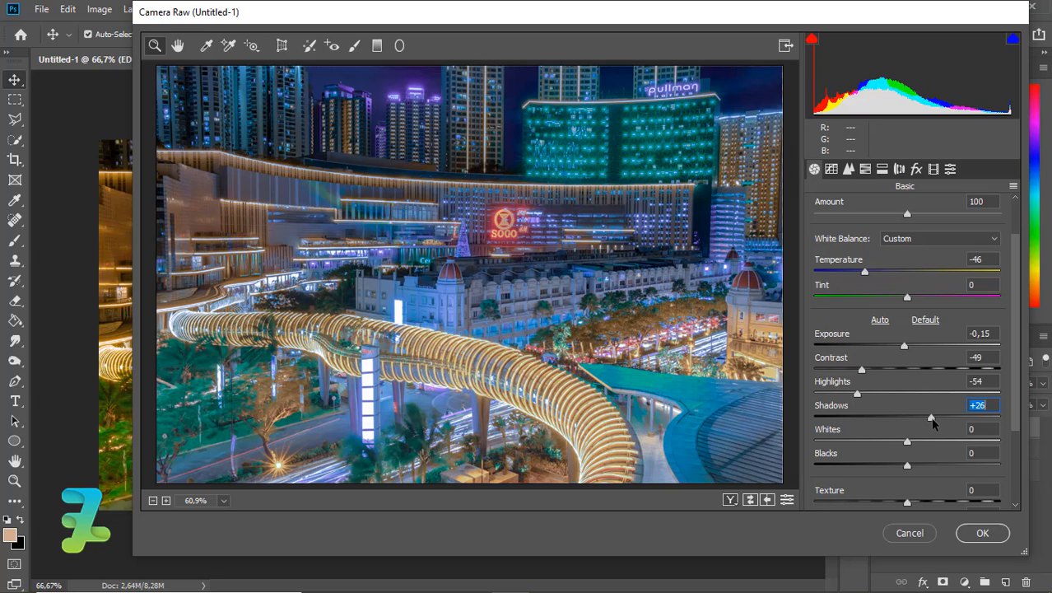
Set the shadows to +44, the whites to +13 and the blacks to +3.
{"action": "left_click_drag", "start_coordinate": [932, 419], "coordinate": [948, 420]}
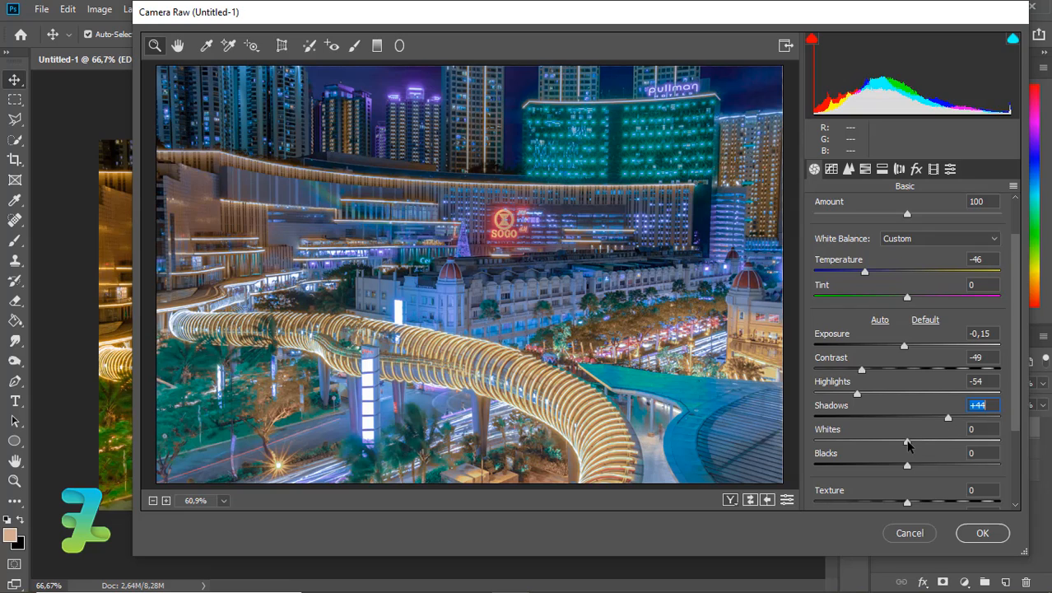
{"action": "left_click_drag", "start_coordinate": [908, 441], "coordinate": [918, 440]}
{"action": "mouse_move", "coordinate": [907, 466]}
{"action": "left_mouse_down"}
{"action": "mouse_move", "coordinate": [972, 463]}
{"action": "mouse_move", "coordinate": [910, 466]}
{"action": "left_mouse_up"}
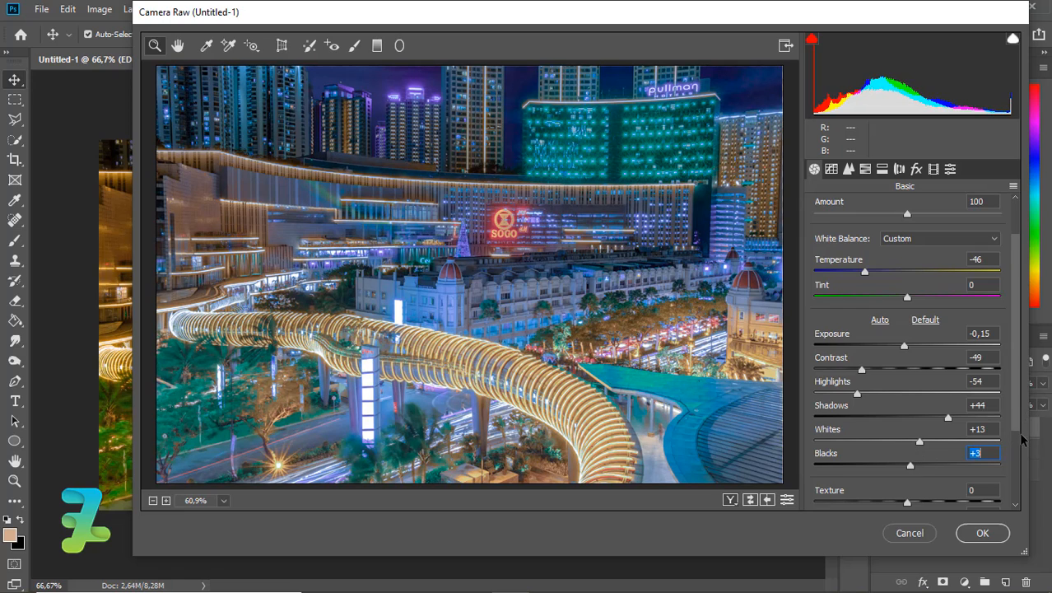
Strengthen the photo's local detail with texture at +7, clarity at +43 and dehaze at +47.
{"action": "left_click_drag", "start_coordinate": [1015, 422], "coordinate": [1017, 476]}
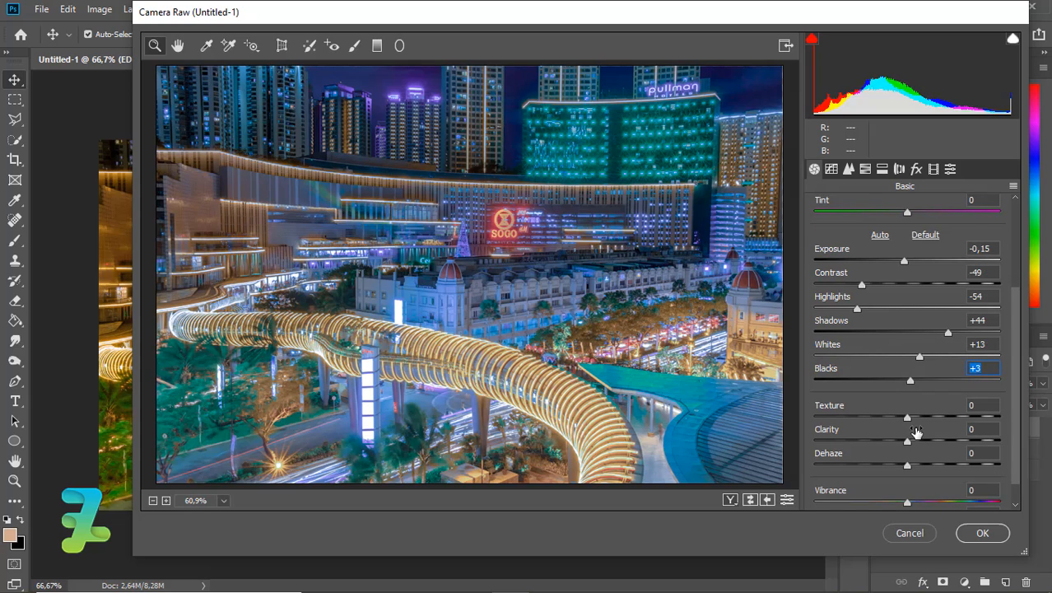
{"action": "left_click_drag", "start_coordinate": [909, 421], "coordinate": [914, 421]}
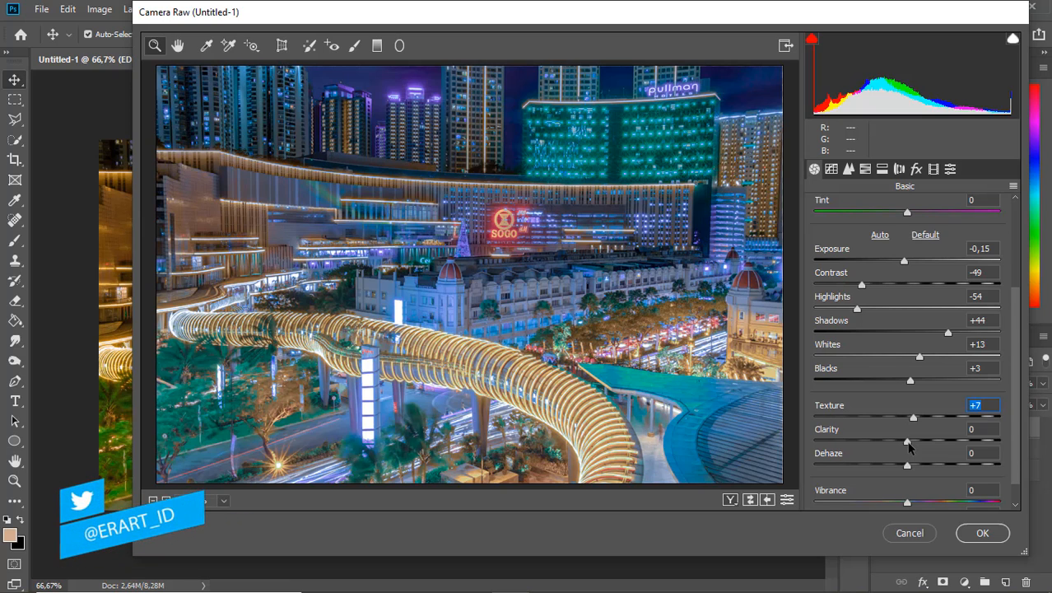
{"action": "left_click", "coordinate": [911, 445]}
{"action": "left_click_drag", "start_coordinate": [912, 442], "coordinate": [948, 441]}
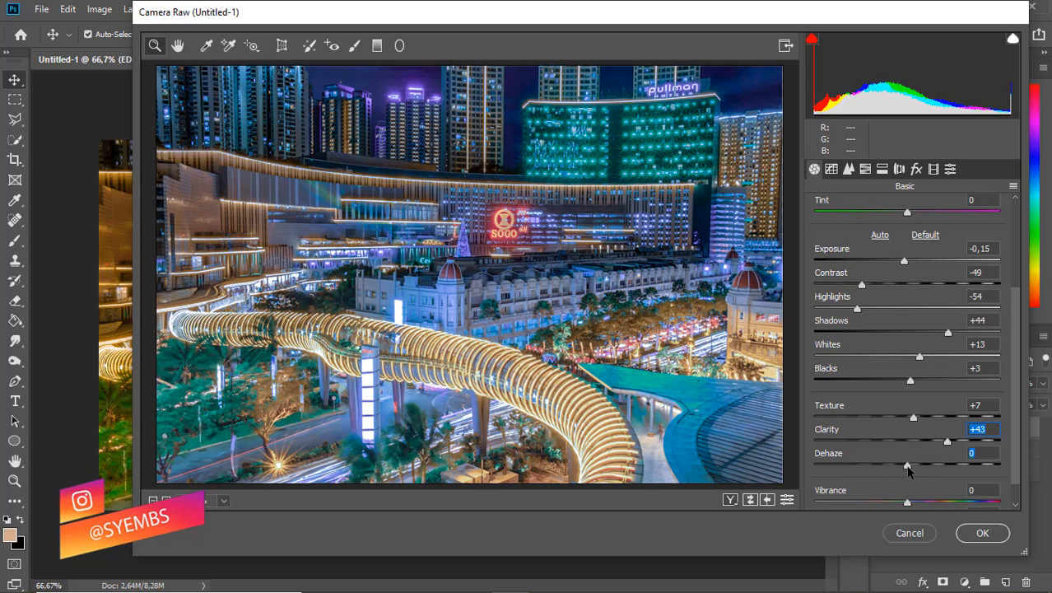
{"action": "left_click_drag", "start_coordinate": [907, 466], "coordinate": [950, 466]}
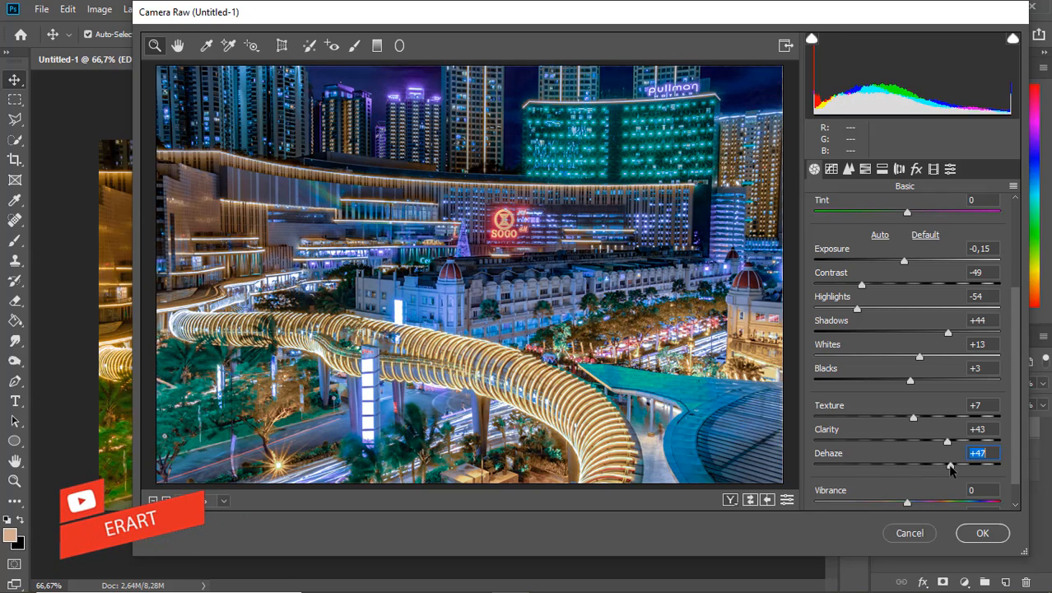
Boost the overall colour with vibrance at +21 and saturation at +5.
{"action": "scroll", "coordinate": [1021, 442], "scroll_direction": "down", "scroll_amount": 1}
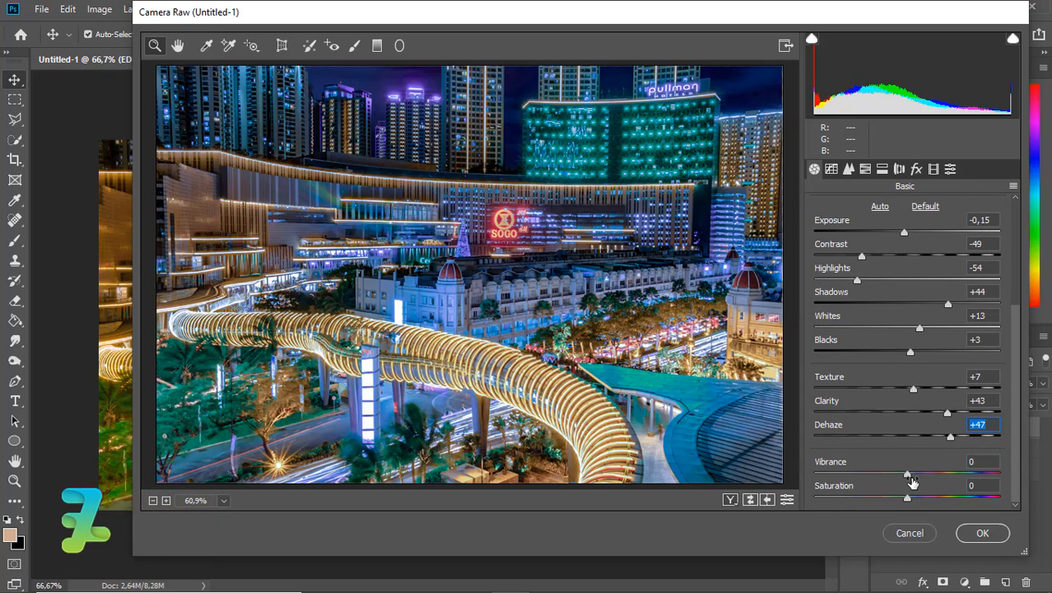
{"action": "left_click_drag", "start_coordinate": [909, 479], "coordinate": [929, 483]}
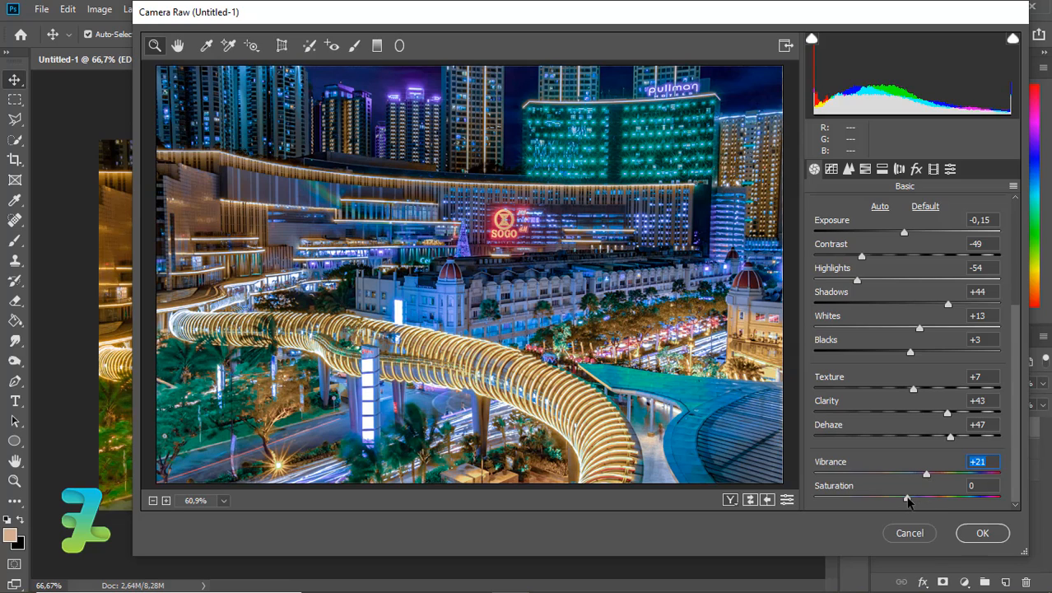
{"action": "left_click_drag", "start_coordinate": [908, 499], "coordinate": [912, 499]}
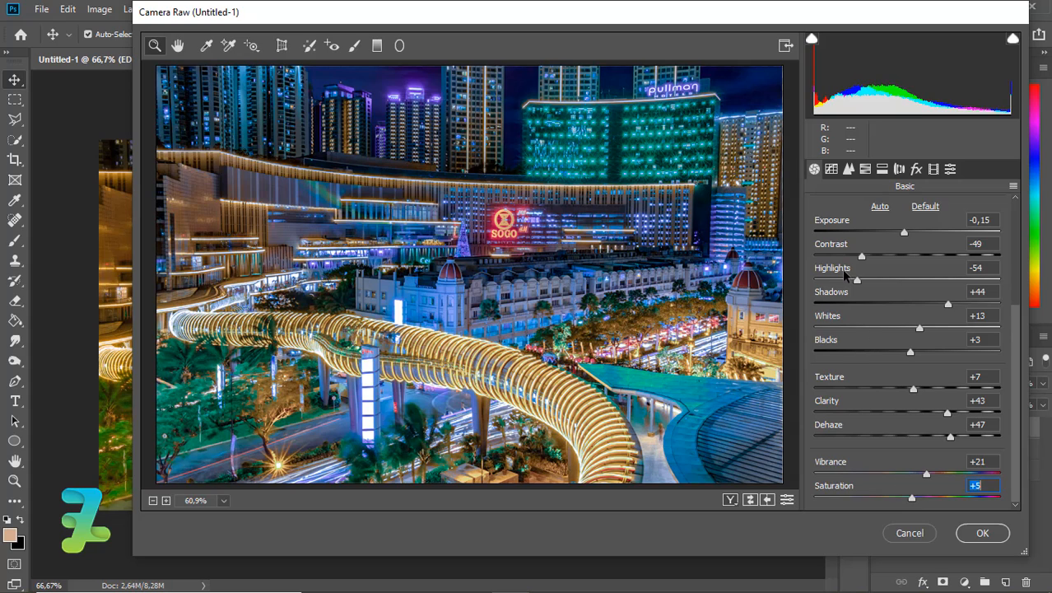
Sharpen the photo with amount 67, radius 2,3 and detail 25, and set the luminance noise reduction to 10.
{"action": "left_click", "coordinate": [849, 170]}
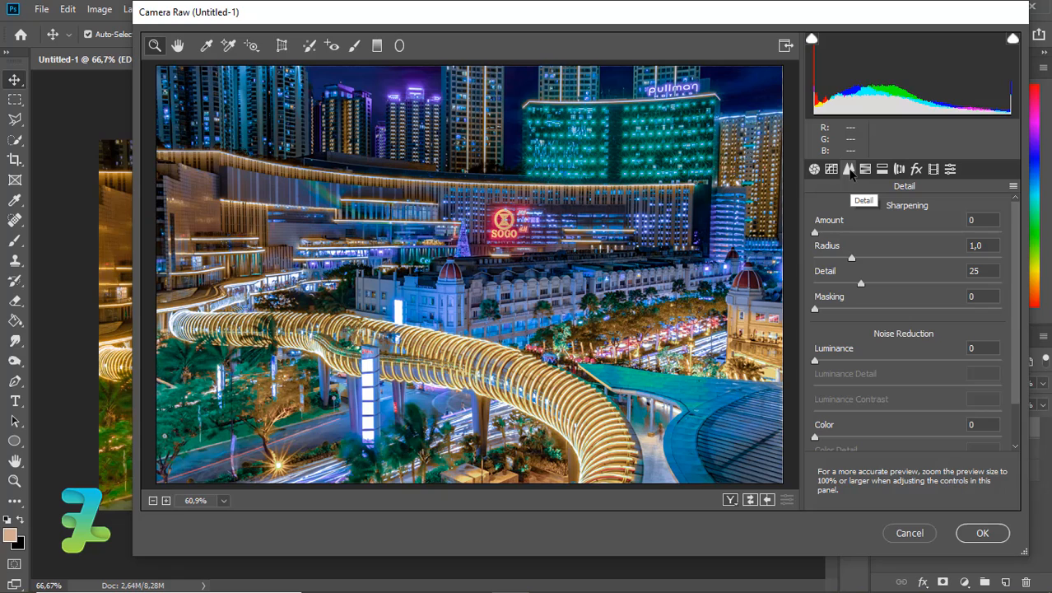
{"action": "left_click_drag", "start_coordinate": [815, 233], "coordinate": [911, 241]}
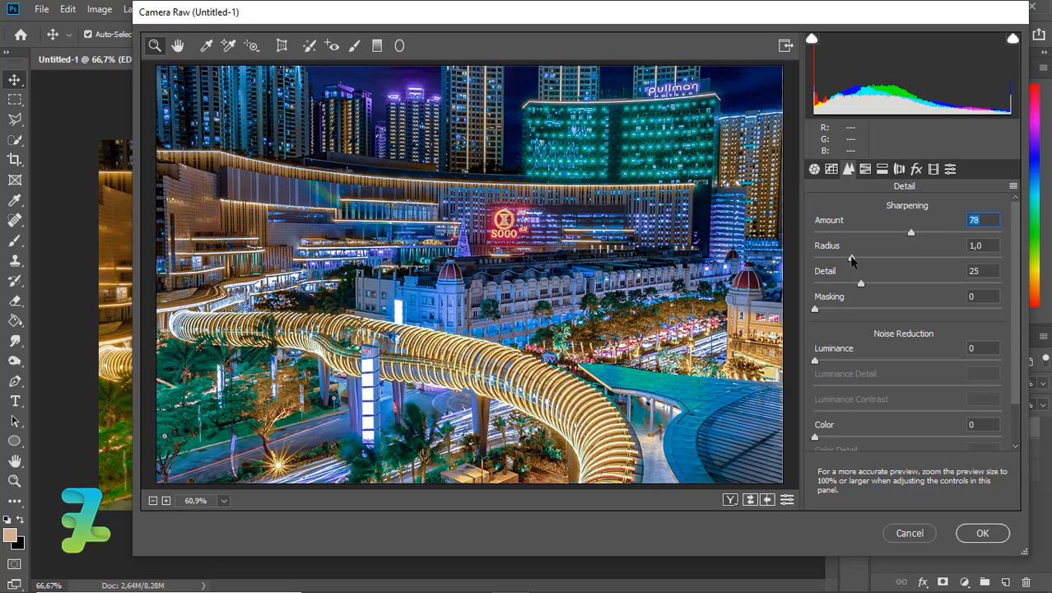
{"action": "left_click_drag", "start_coordinate": [851, 257], "coordinate": [874, 258]}
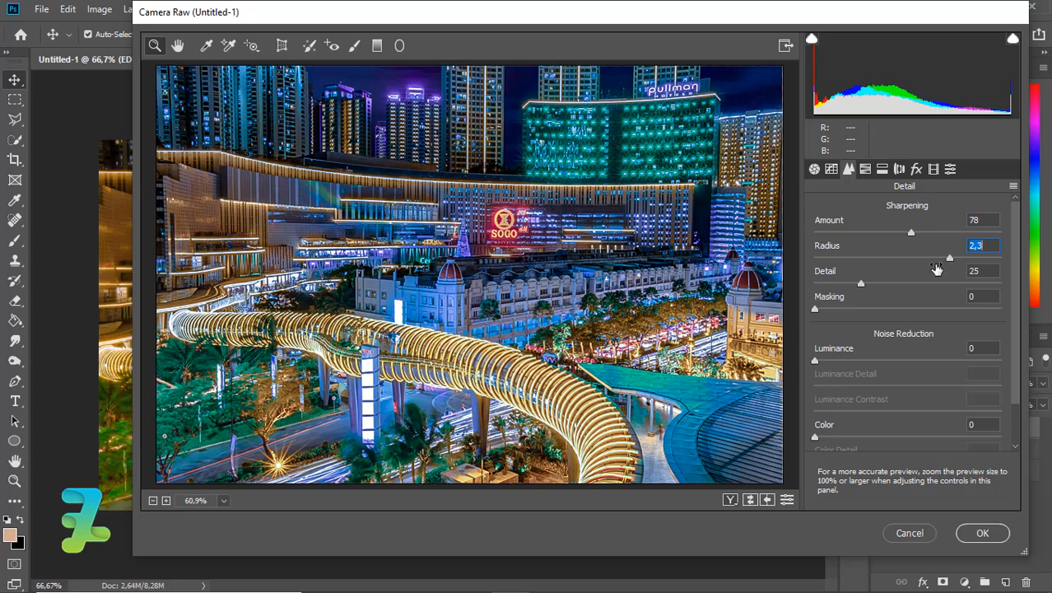
{"action": "left_click_drag", "start_coordinate": [911, 233], "coordinate": [899, 237]}
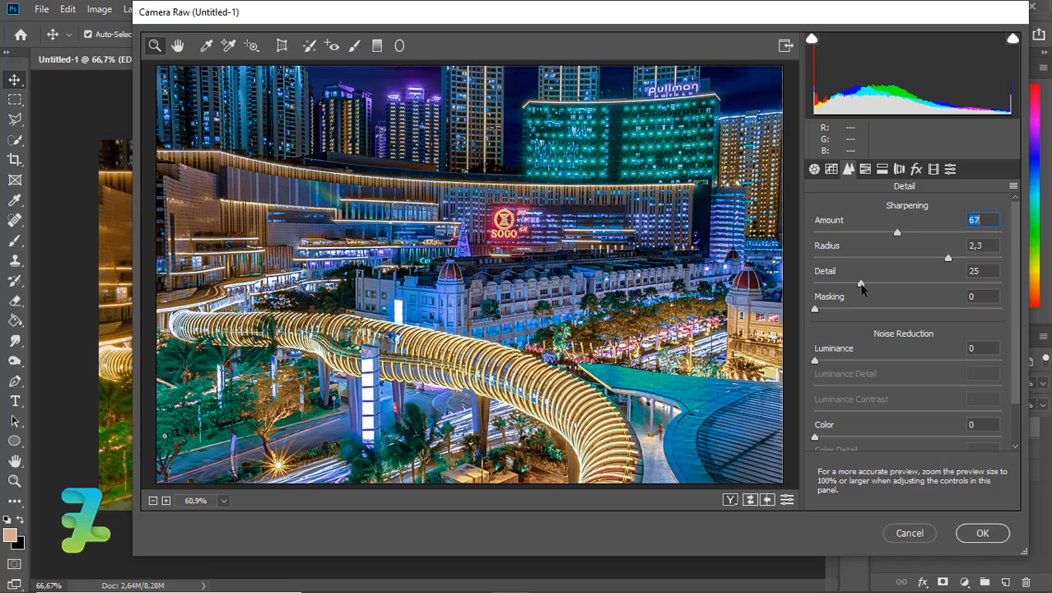
{"action": "mouse_move", "coordinate": [862, 284]}
{"action": "left_mouse_down"}
{"action": "mouse_move", "coordinate": [875, 286]}
{"action": "mouse_move", "coordinate": [862, 286]}
{"action": "left_mouse_up"}
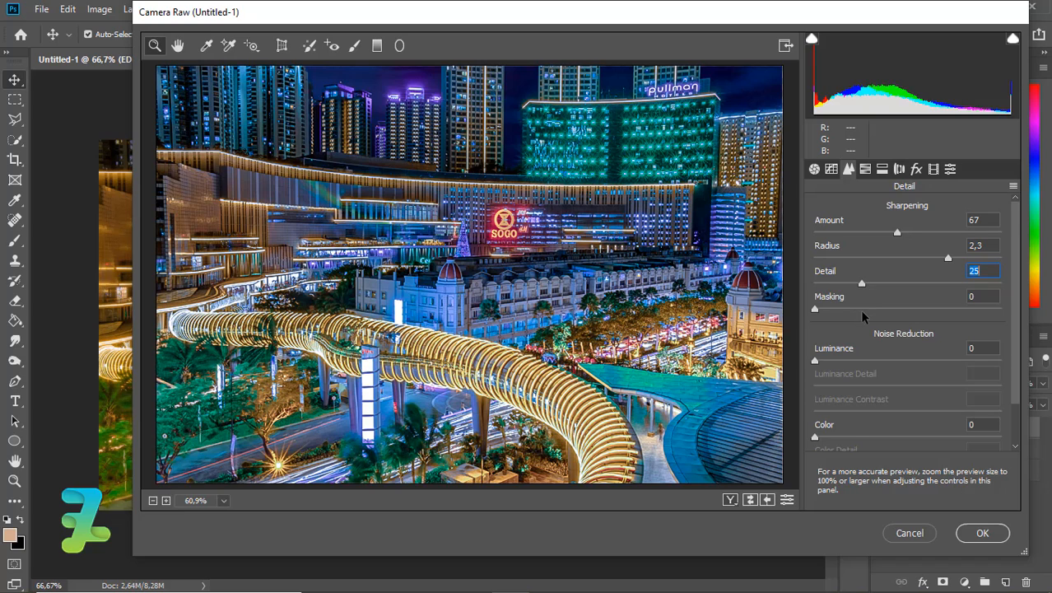
{"action": "left_click_drag", "start_coordinate": [813, 362], "coordinate": [837, 364]}
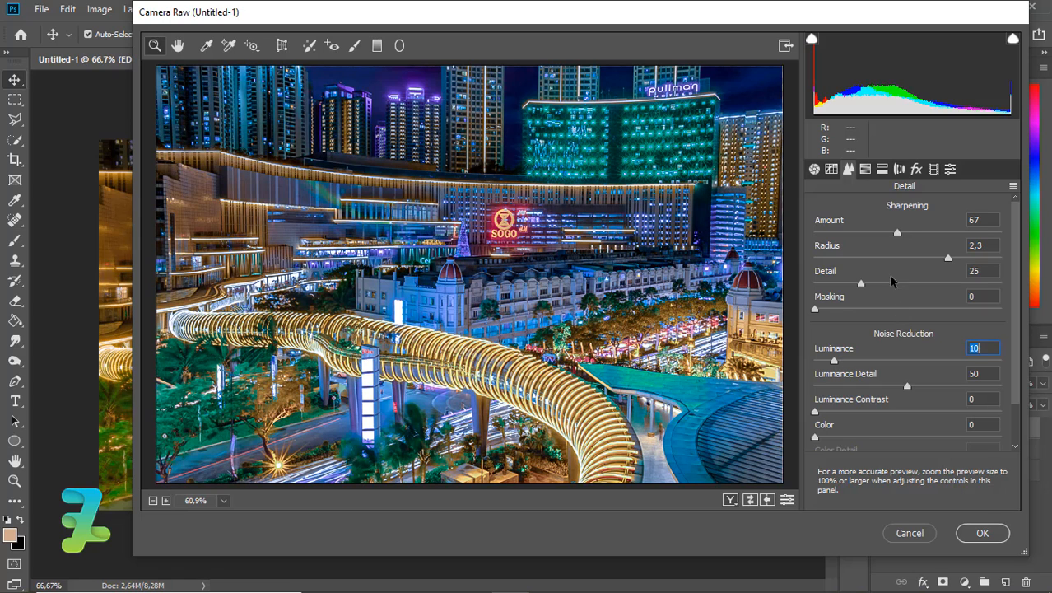
In the HSL adjustments, shift the hue of the reds to -35 and the oranges to -19.
{"action": "left_click", "coordinate": [865, 169]}
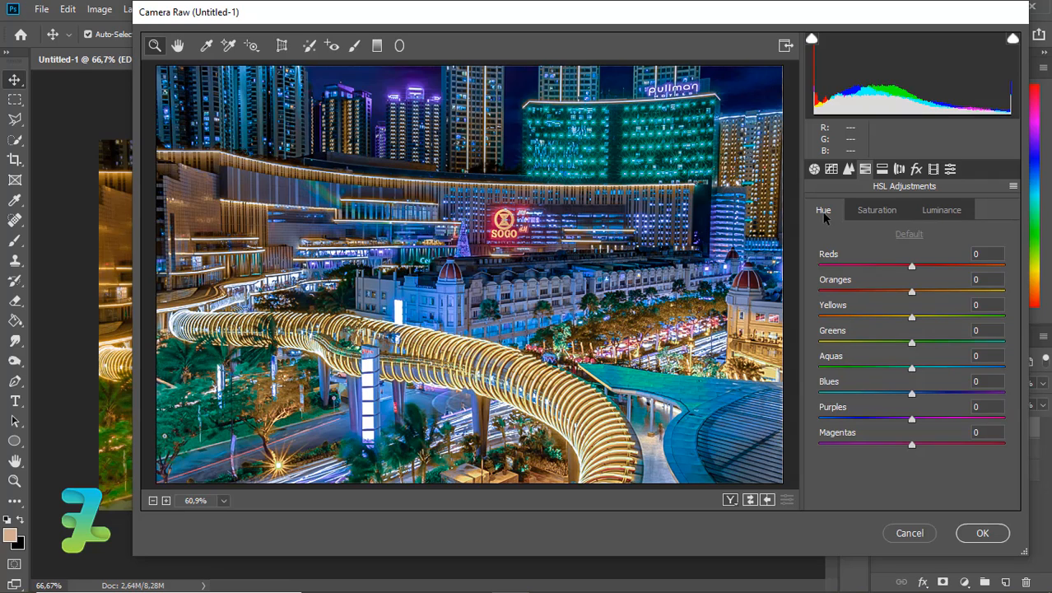
{"action": "left_click", "coordinate": [912, 267]}
{"action": "left_click", "coordinate": [935, 266]}
{"action": "left_click", "coordinate": [883, 277]}
{"action": "key", "text": "Down"}
{"action": "key", "text": "Down"}
{"action": "key", "text": "Down"}
{"action": "key", "text": "Down"}
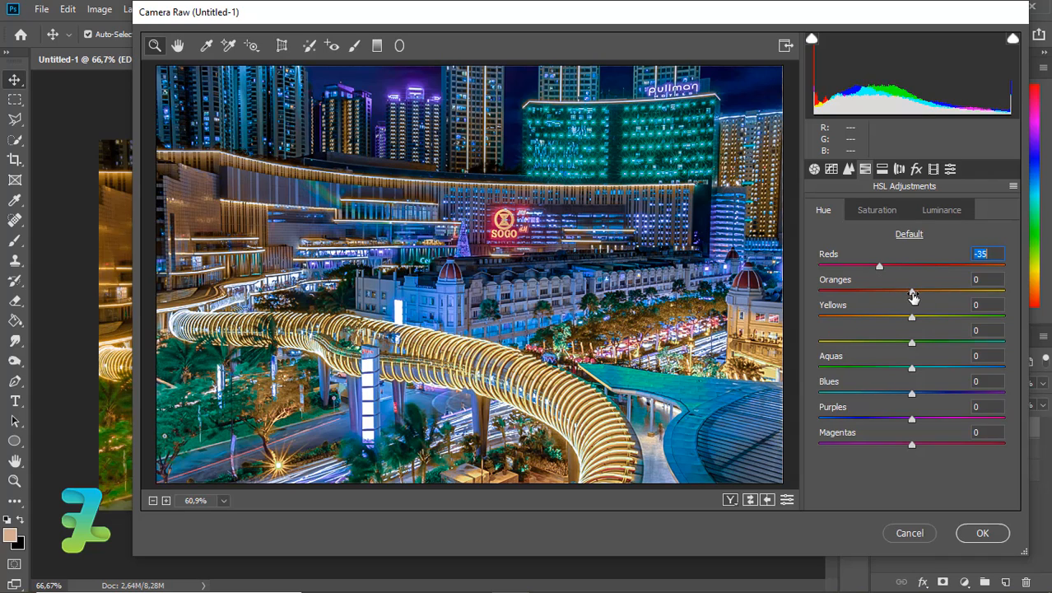
{"action": "key", "text": "Tab"}
{"action": "left_click", "coordinate": [897, 294]}
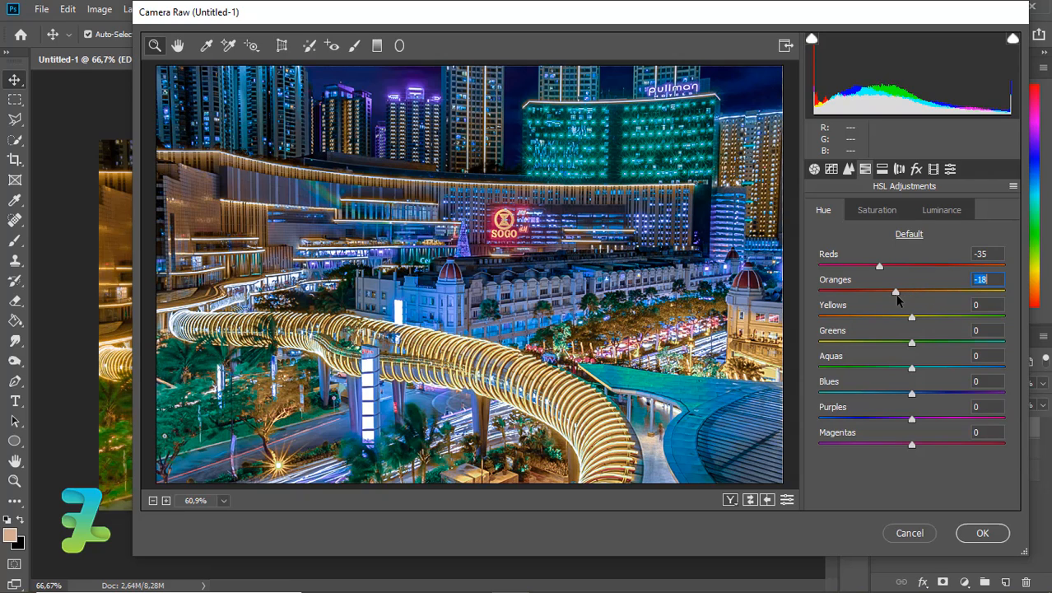
{"action": "left_click_drag", "start_coordinate": [898, 298], "coordinate": [895, 294]}
Set the hue of the yellows to +21, greens to +18, aquas to +38 and blues to -24.
{"action": "left_click_drag", "start_coordinate": [912, 320], "coordinate": [930, 320]}
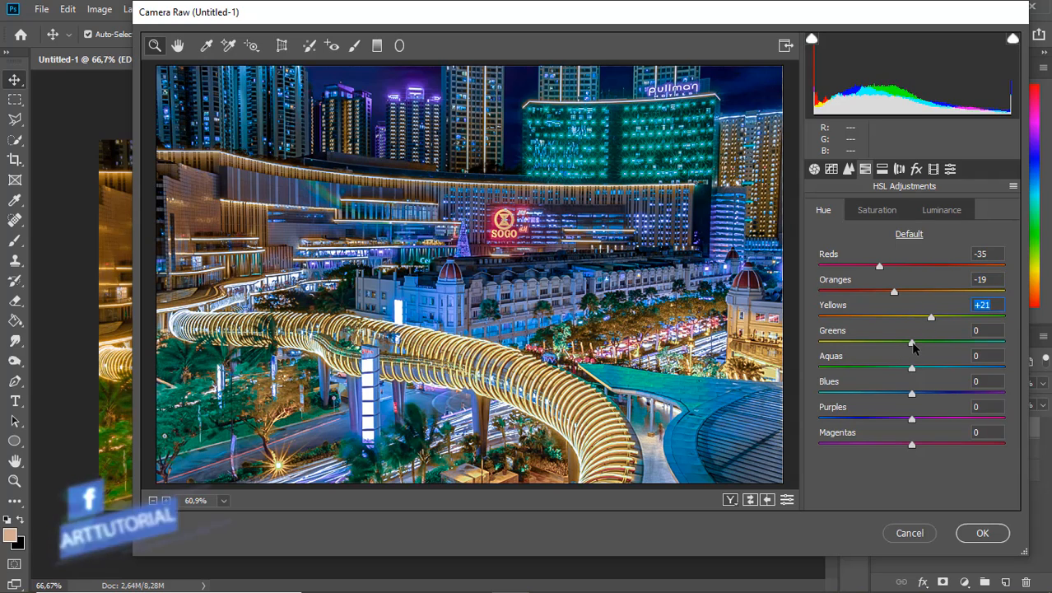
{"action": "left_click_drag", "start_coordinate": [914, 346], "coordinate": [939, 344]}
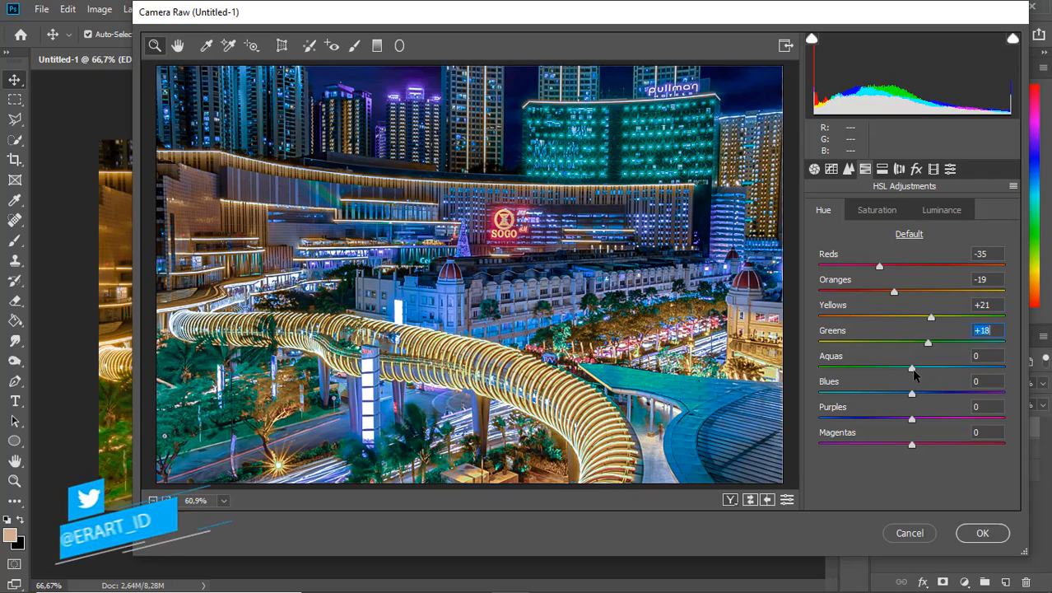
{"action": "left_click_drag", "start_coordinate": [912, 369], "coordinate": [948, 371]}
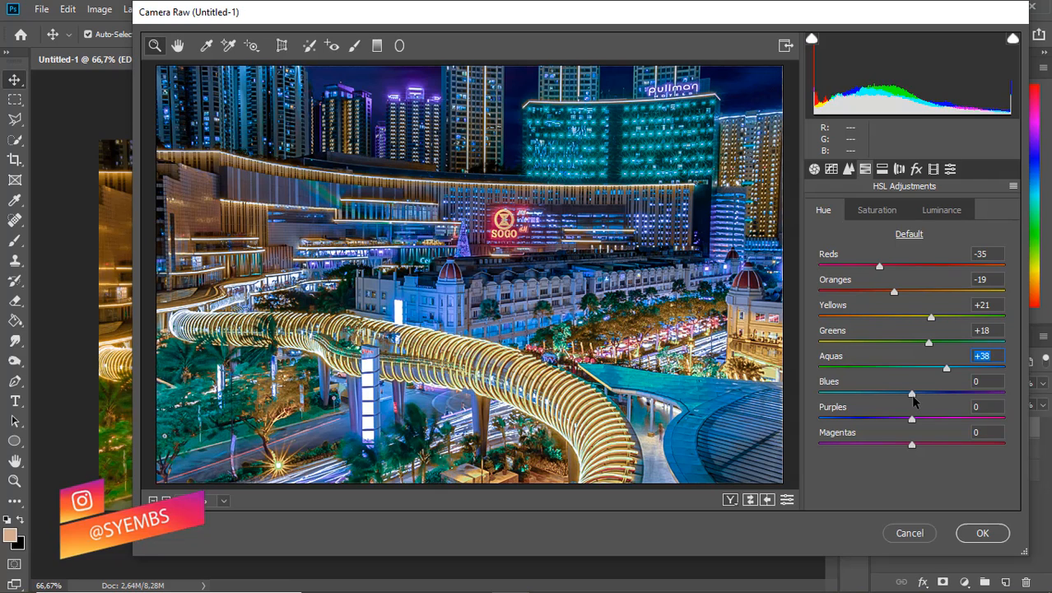
{"action": "left_click_drag", "start_coordinate": [914, 401], "coordinate": [890, 400]}
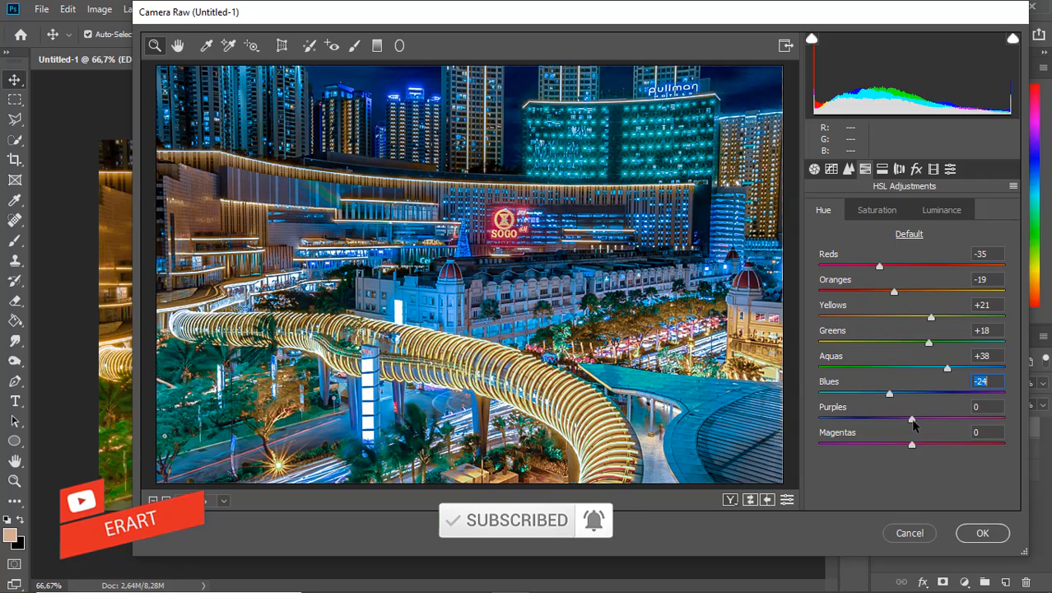
Set the hue of the purples to +29 and the magentas to +66.
{"action": "left_click_drag", "start_coordinate": [912, 420], "coordinate": [939, 420]}
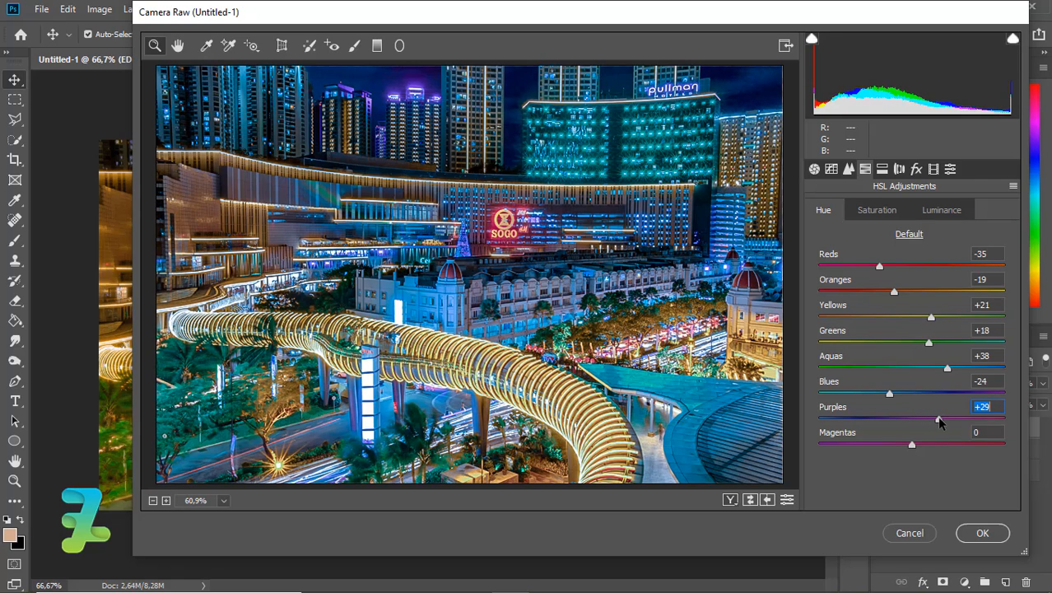
{"action": "left_click", "coordinate": [913, 445]}
{"action": "left_click", "coordinate": [935, 444]}
{"action": "left_click_drag", "start_coordinate": [935, 445], "coordinate": [972, 446]}
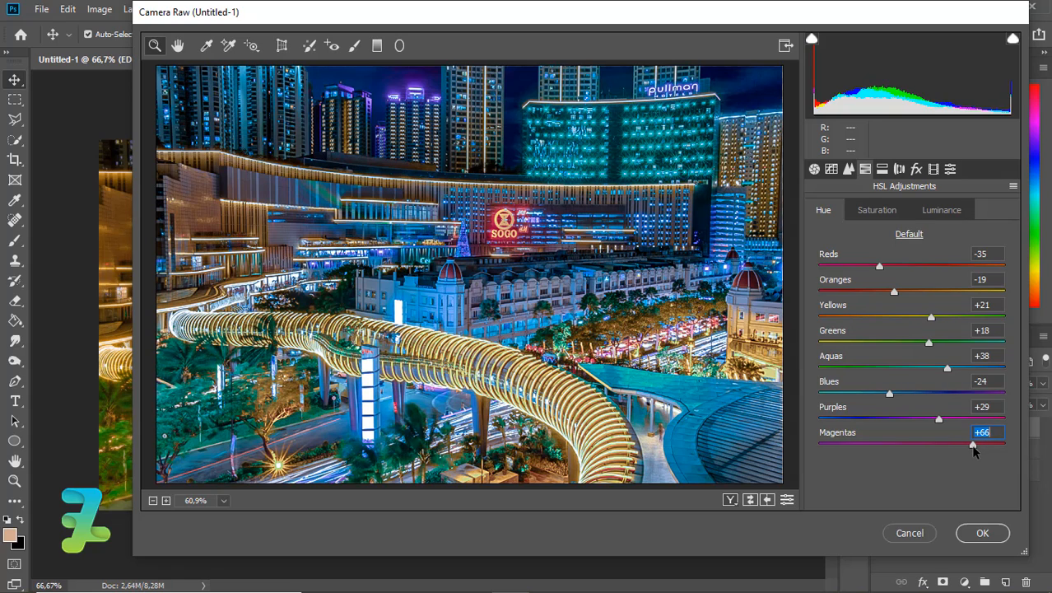
Set the HSL saturation of the reds to +15, the oranges to +12 and the yellows to +28.
{"action": "left_click", "coordinate": [876, 208]}
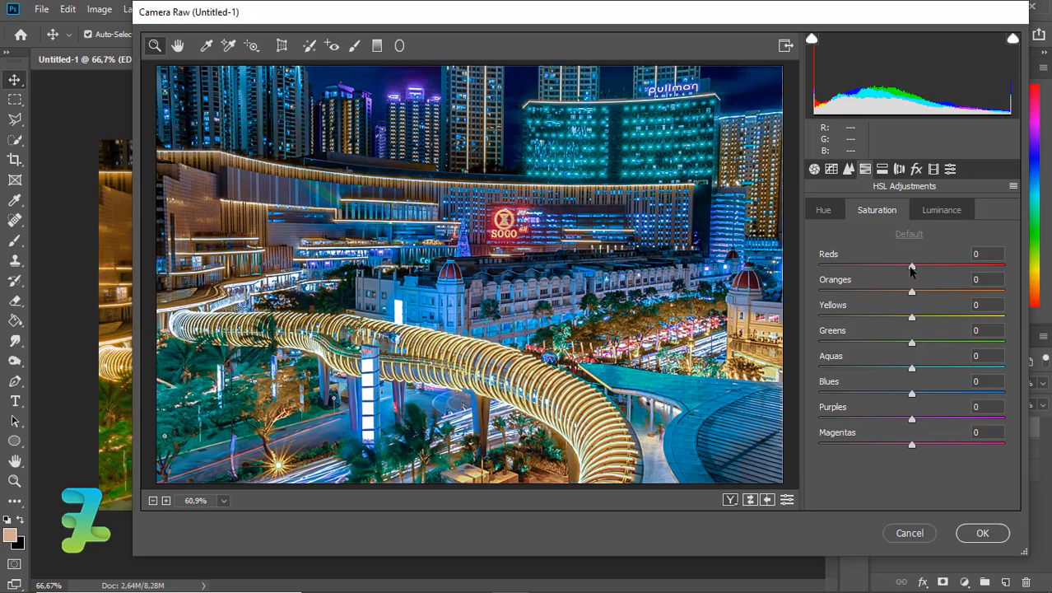
{"action": "left_click_drag", "start_coordinate": [912, 267], "coordinate": [922, 294]}
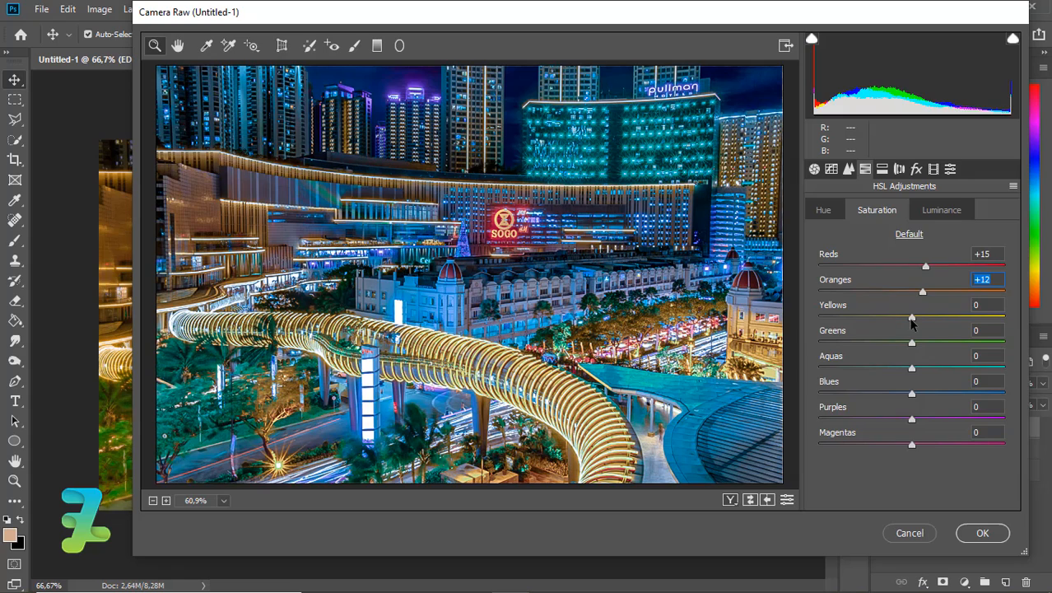
{"action": "left_click_drag", "start_coordinate": [911, 319], "coordinate": [933, 327]}
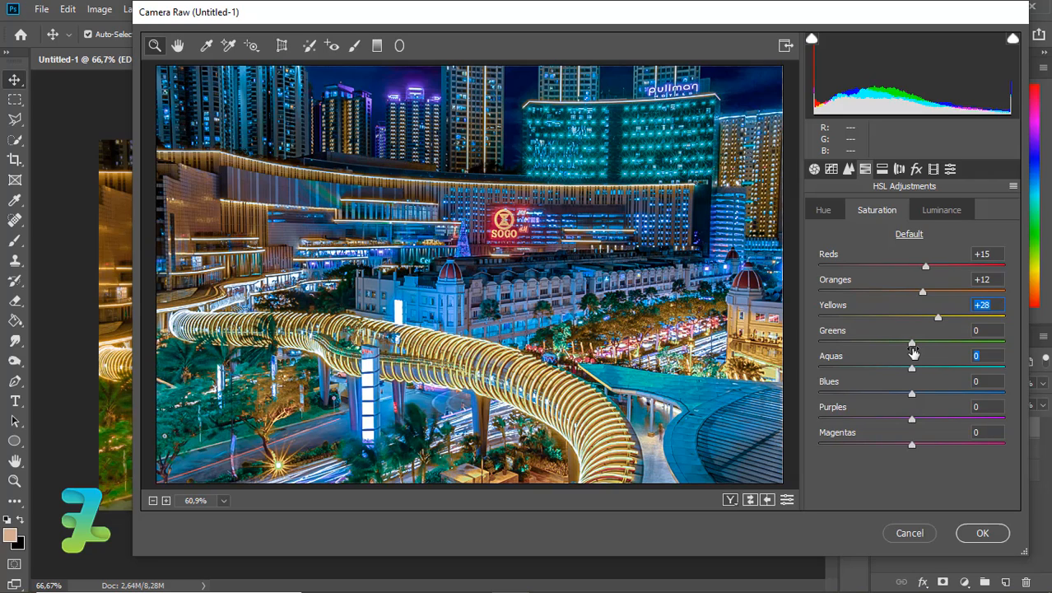
Set the saturation of the greens to +13, aquas to -3, blues to +34 and purples to -38.
{"action": "mouse_move", "coordinate": [912, 353]}
{"action": "left_mouse_down"}
{"action": "mouse_move", "coordinate": [903, 353]}
{"action": "mouse_move", "coordinate": [911, 346]}
{"action": "left_mouse_up"}
{"action": "left_click", "coordinate": [911, 343]}
{"action": "left_click", "coordinate": [886, 344]}
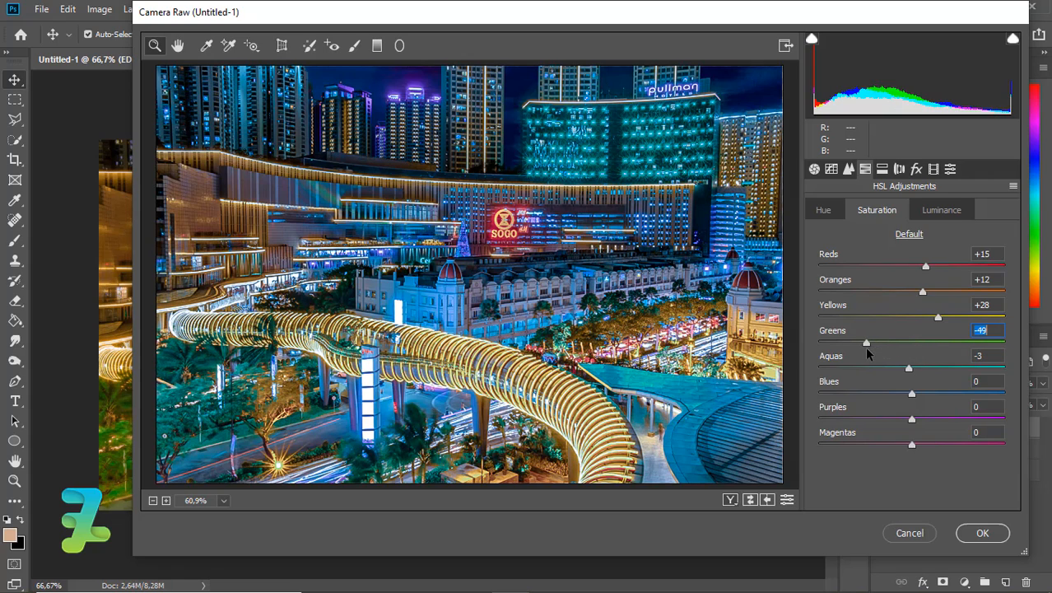
{"action": "left_click", "coordinate": [911, 351]}
{"action": "left_click_drag", "start_coordinate": [911, 351], "coordinate": [925, 354]}
{"action": "left_click_drag", "start_coordinate": [901, 397], "coordinate": [943, 396]}
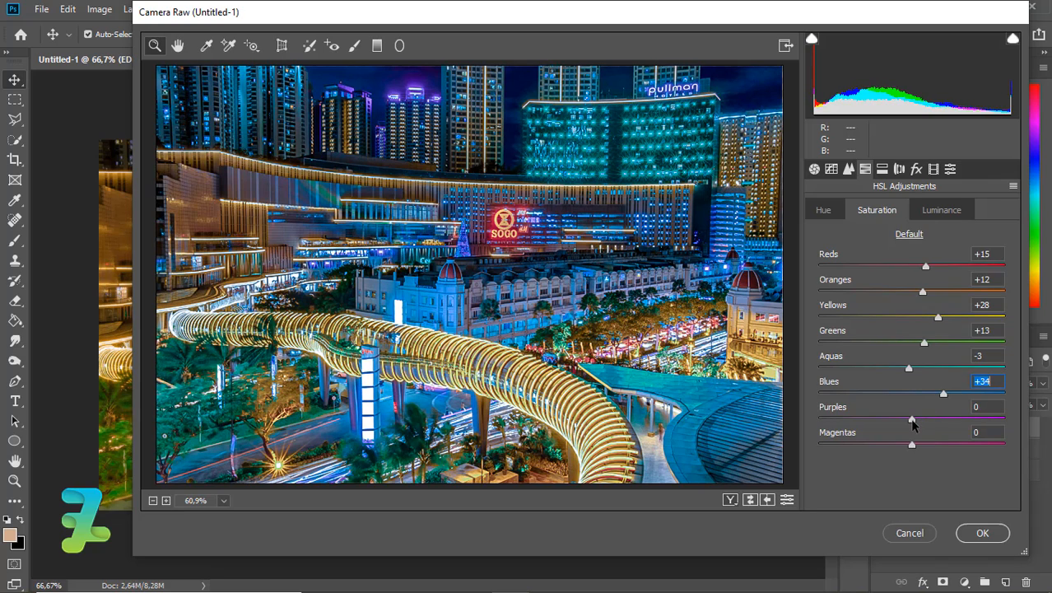
{"action": "left_click_drag", "start_coordinate": [912, 421], "coordinate": [874, 423]}
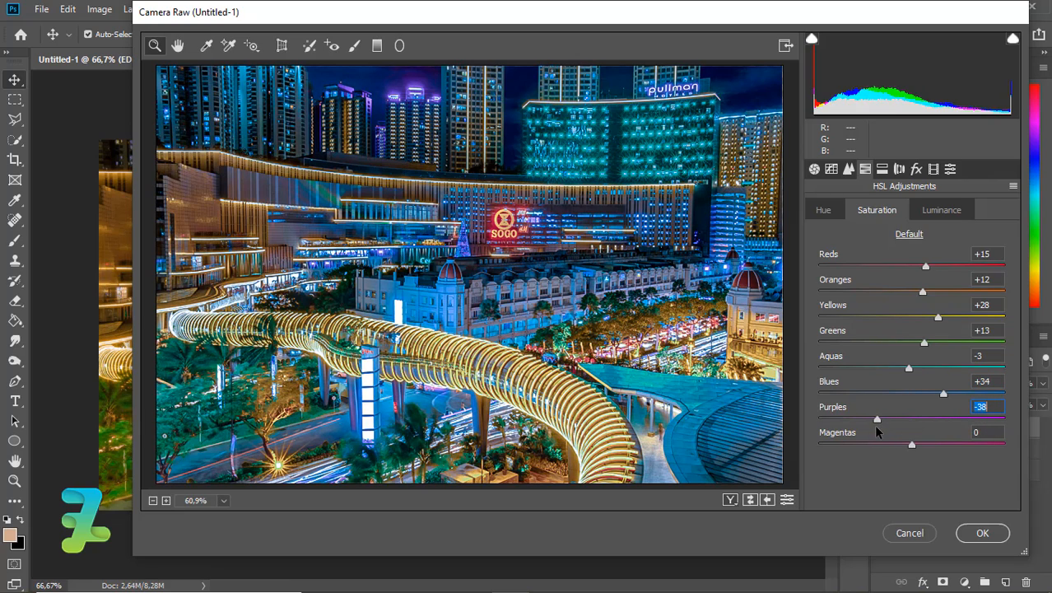
Set the HSL luminance of the reds to +28, oranges to +38, yellows to +15, greens to +1, aquas to -19 and blues to -33.
{"action": "left_click", "coordinate": [941, 211]}
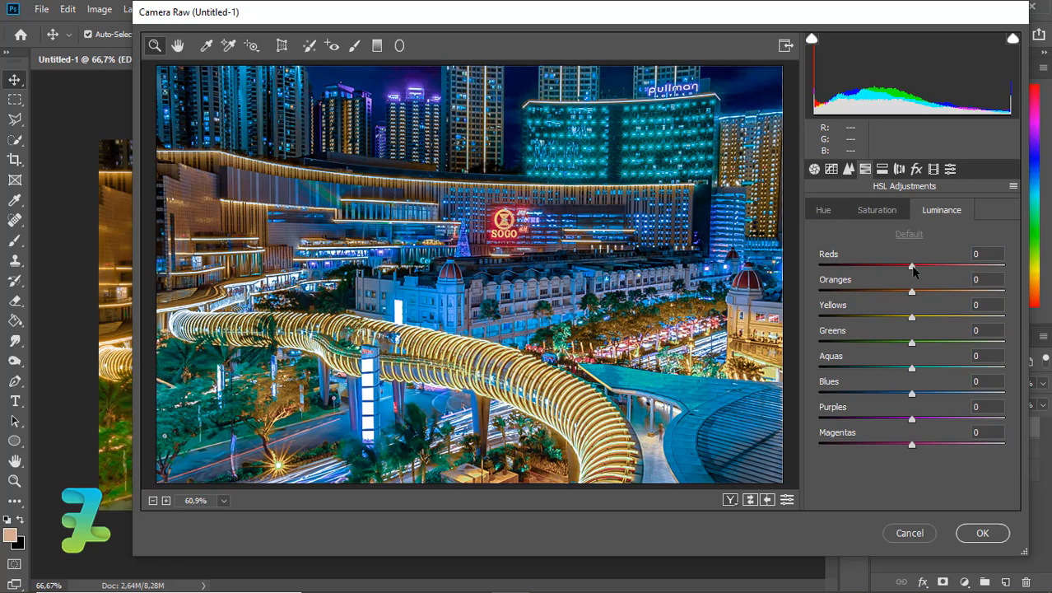
{"action": "left_click_drag", "start_coordinate": [914, 267], "coordinate": [921, 326]}
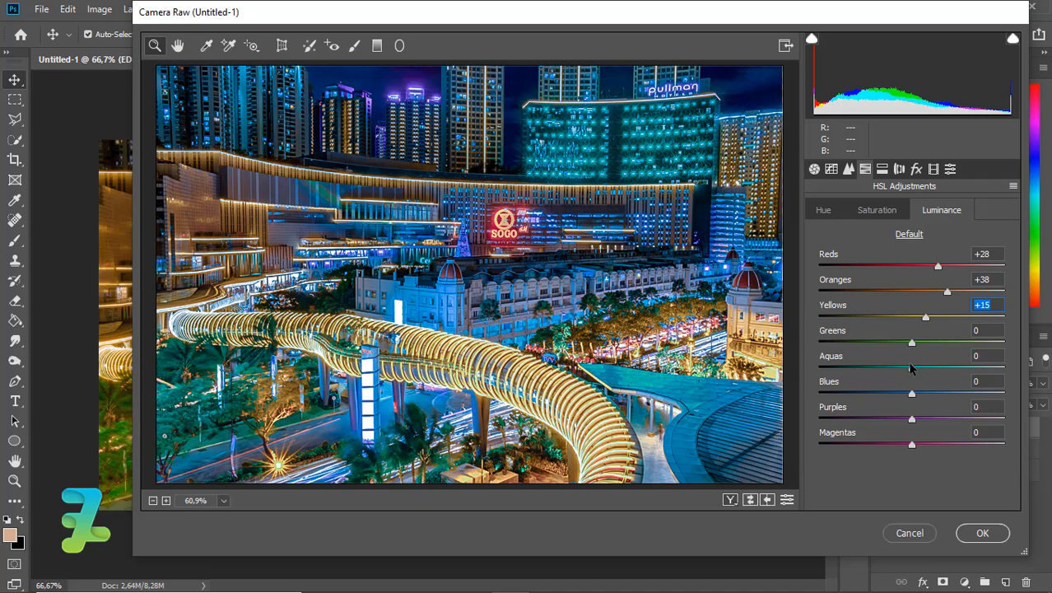
{"action": "mouse_move", "coordinate": [912, 368]}
{"action": "left_mouse_down"}
{"action": "mouse_move", "coordinate": [928, 371]}
{"action": "mouse_move", "coordinate": [913, 347]}
{"action": "left_mouse_up"}
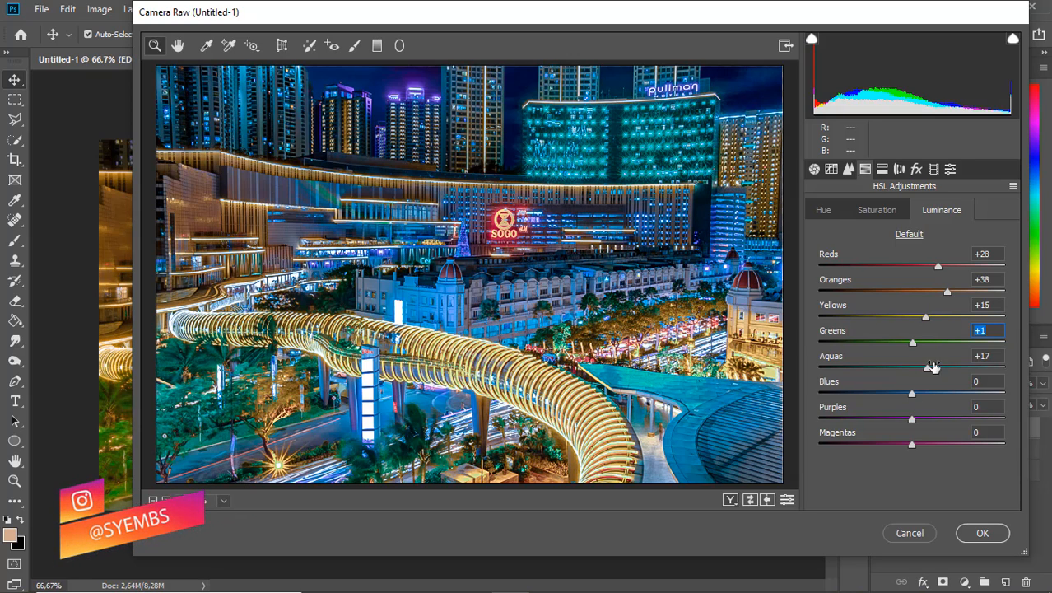
{"action": "left_click_drag", "start_coordinate": [929, 368], "coordinate": [897, 373]}
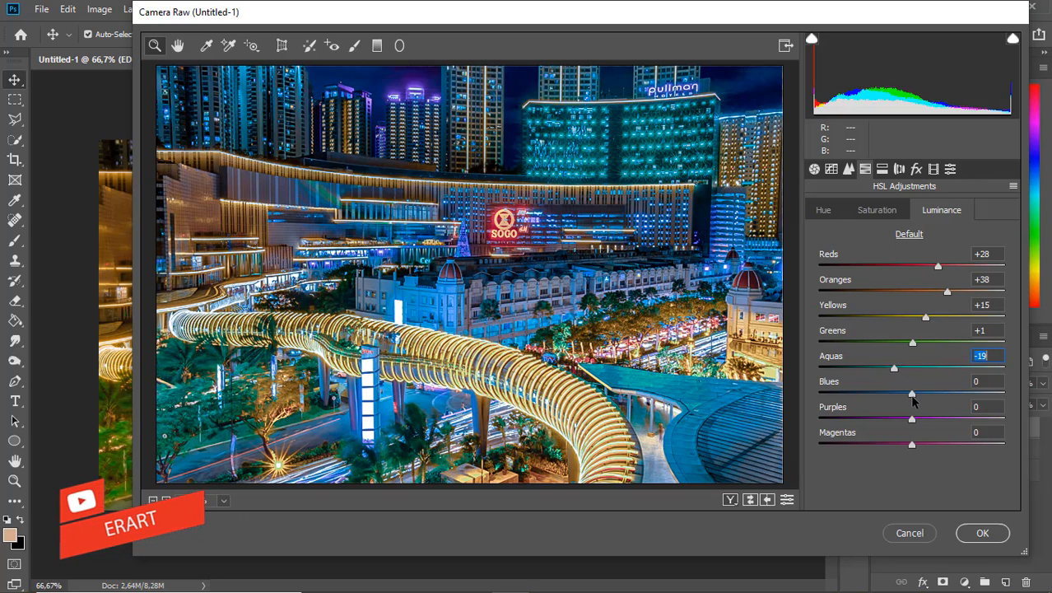
{"action": "mouse_move", "coordinate": [912, 399]}
{"action": "left_mouse_down"}
{"action": "mouse_move", "coordinate": [837, 403]}
{"action": "mouse_move", "coordinate": [881, 400]}
{"action": "left_mouse_up"}
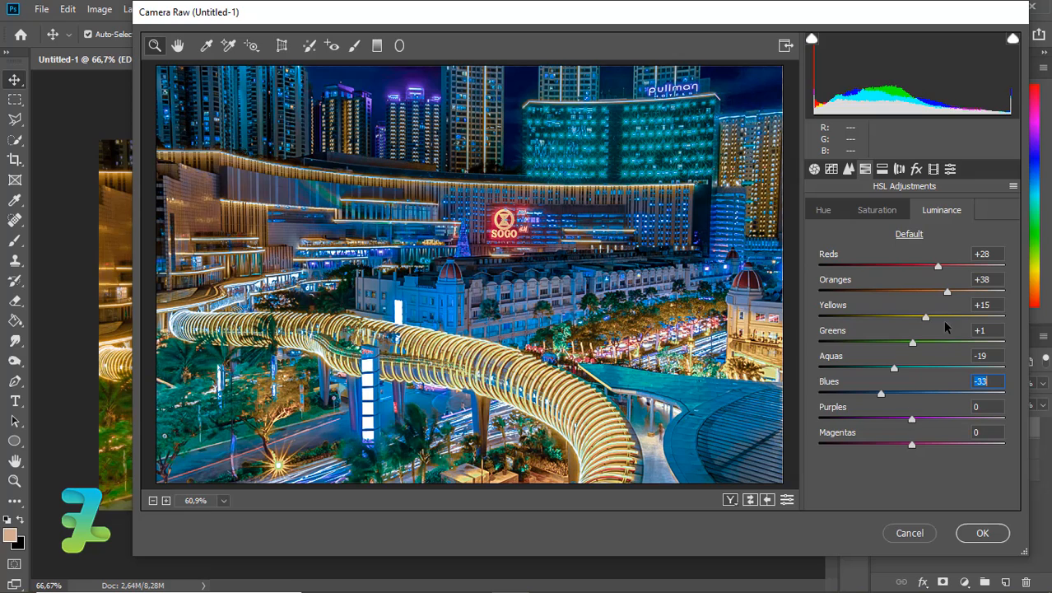
In the Camera Raw calibration, set the shadows tint to +15, red primary hue to +38 and red primary saturation to -8.
{"action": "left_click", "coordinate": [934, 169]}
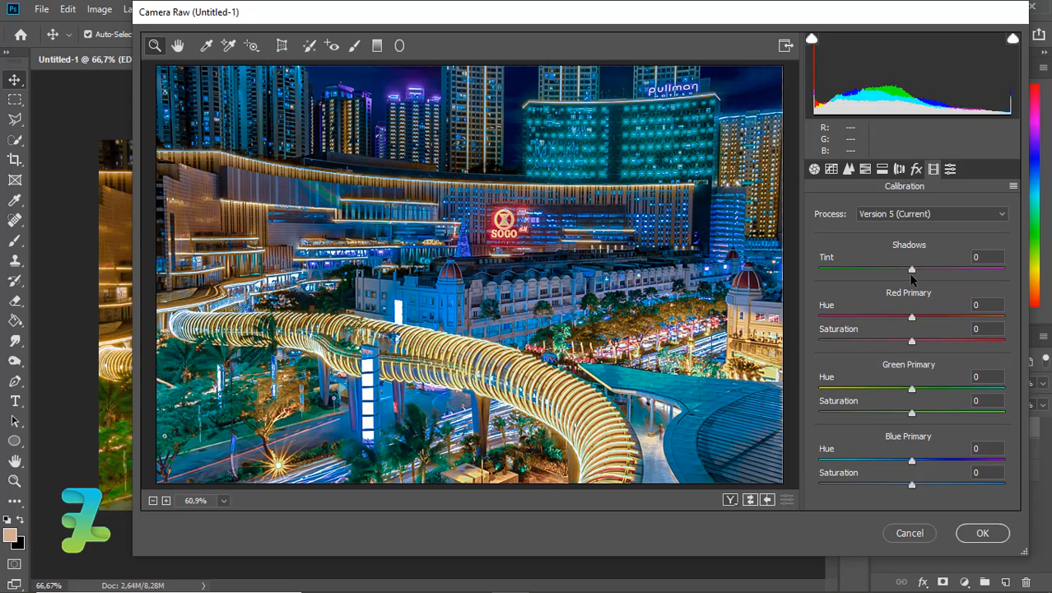
{"action": "left_click_drag", "start_coordinate": [911, 271], "coordinate": [928, 288]}
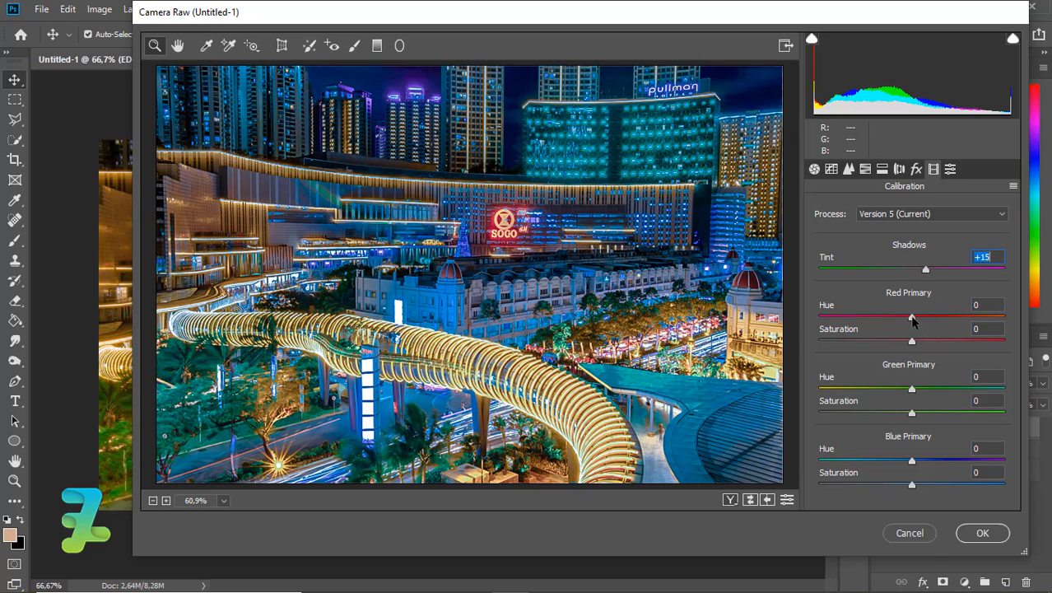
{"action": "left_click_drag", "start_coordinate": [912, 323], "coordinate": [947, 321]}
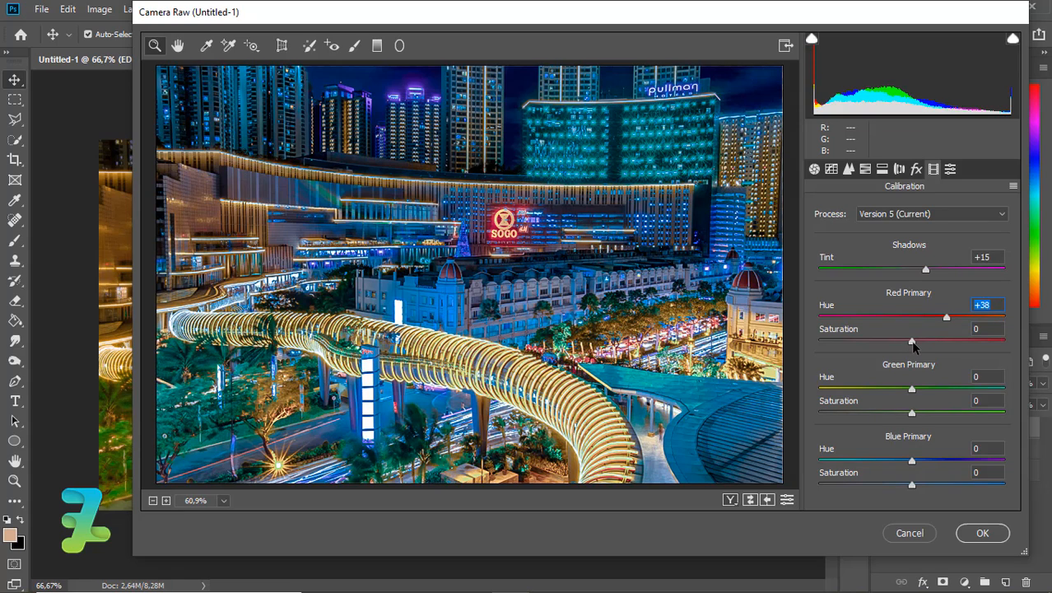
{"action": "mouse_move", "coordinate": [911, 341]}
{"action": "left_mouse_down"}
{"action": "mouse_move", "coordinate": [894, 343]}
{"action": "mouse_move", "coordinate": [906, 347]}
{"action": "left_mouse_up"}
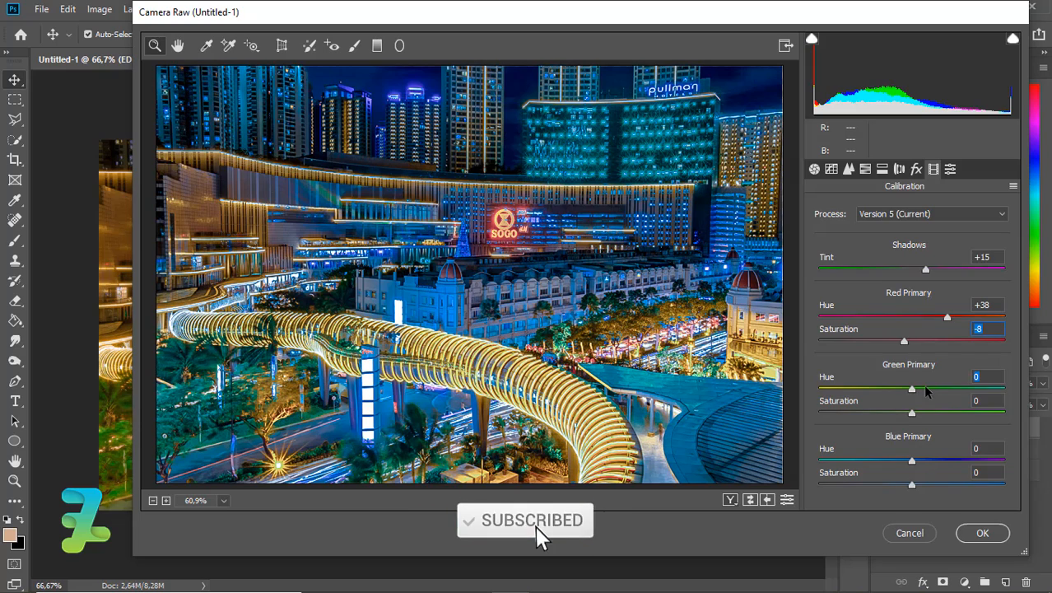
Set the green primary hue to +30 and saturation to -10, and the blue primary hue to -15.
{"action": "left_click_drag", "start_coordinate": [913, 390], "coordinate": [941, 392]}
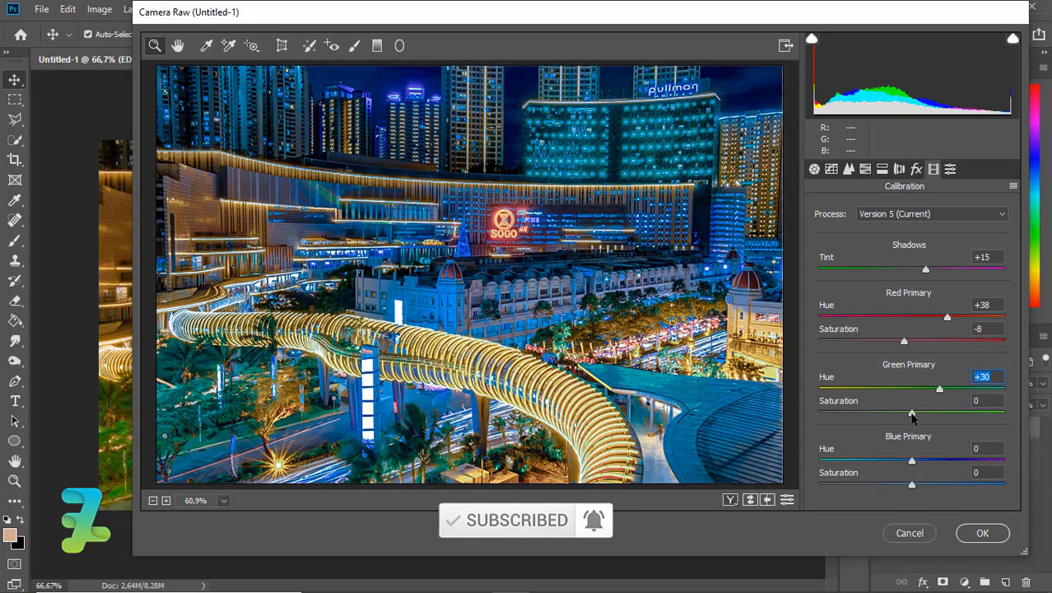
{"action": "mouse_move", "coordinate": [904, 413]}
{"action": "left_mouse_down"}
{"action": "mouse_move", "coordinate": [821, 413]}
{"action": "mouse_move", "coordinate": [884, 420]}
{"action": "left_mouse_up"}
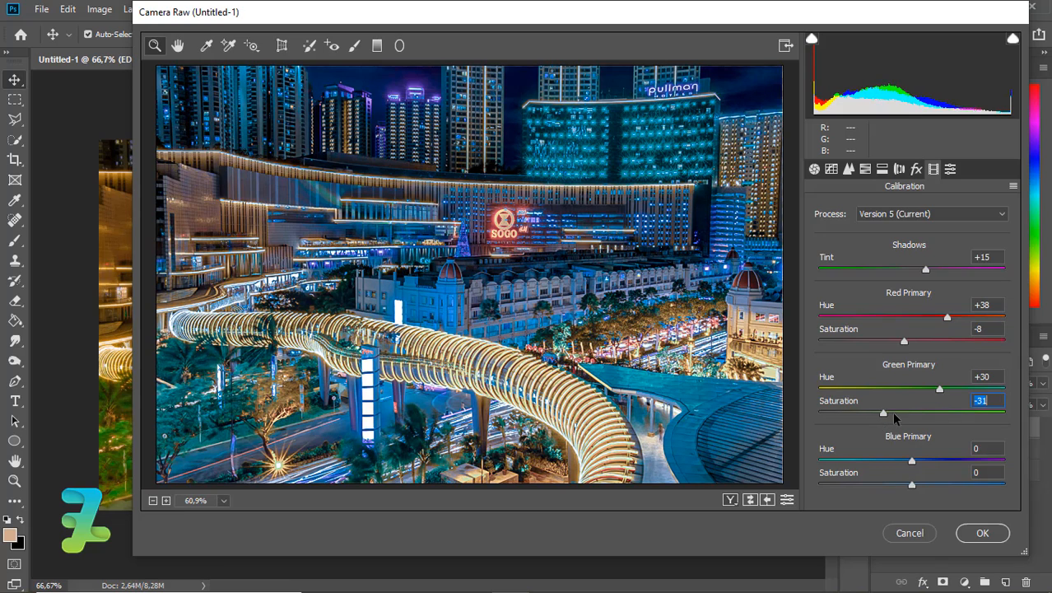
{"action": "left_click_drag", "start_coordinate": [892, 411], "coordinate": [902, 418]}
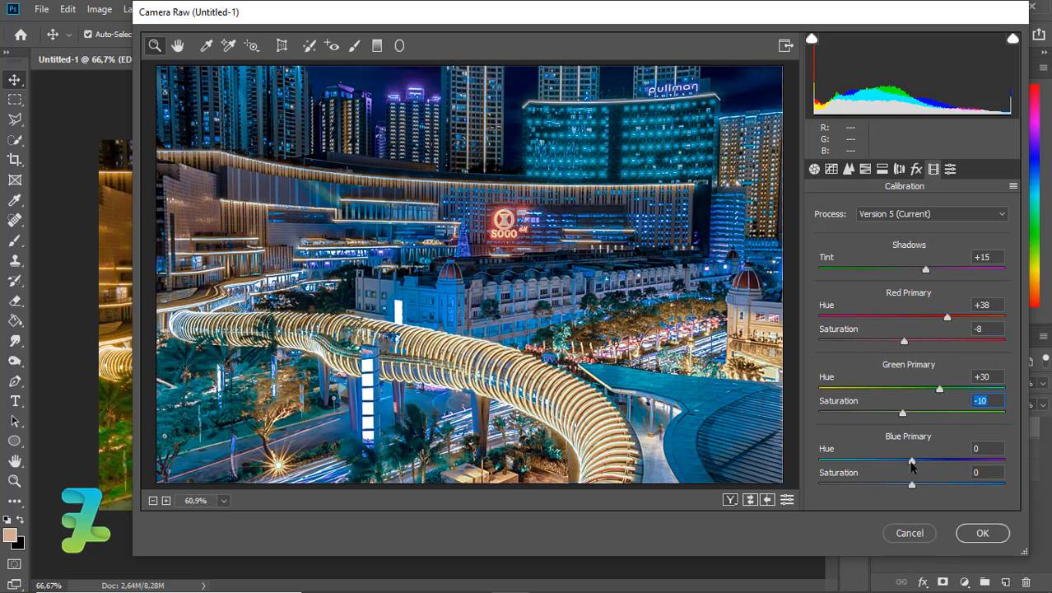
{"action": "mouse_move", "coordinate": [912, 463]}
{"action": "left_mouse_down"}
{"action": "mouse_move", "coordinate": [992, 465]}
{"action": "mouse_move", "coordinate": [802, 488]}
{"action": "mouse_move", "coordinate": [857, 466]}
{"action": "mouse_move", "coordinate": [909, 466]}
{"action": "mouse_move", "coordinate": [899, 466]}
{"action": "left_mouse_up"}
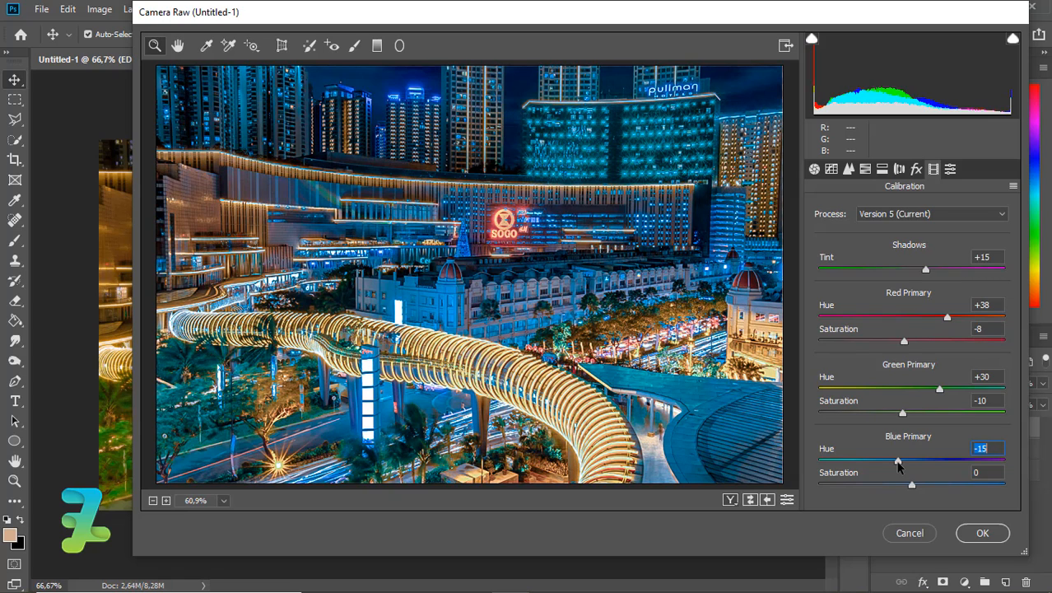
Apply the Camera Raw grading and compare the EDIT layer with the original photo.
{"action": "left_click", "coordinate": [980, 534]}
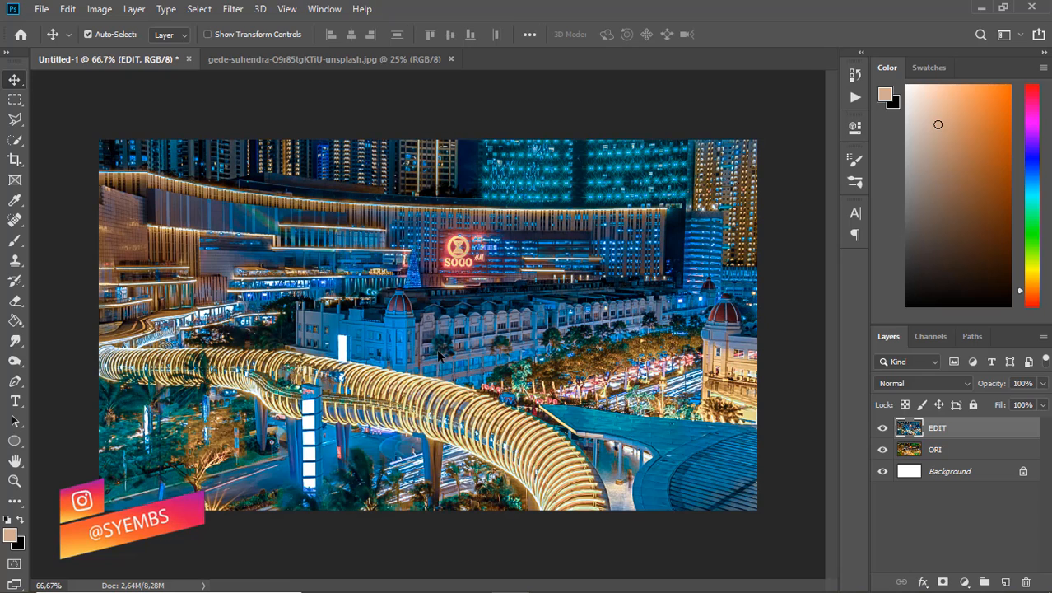
{"action": "left_click", "coordinate": [883, 429]}
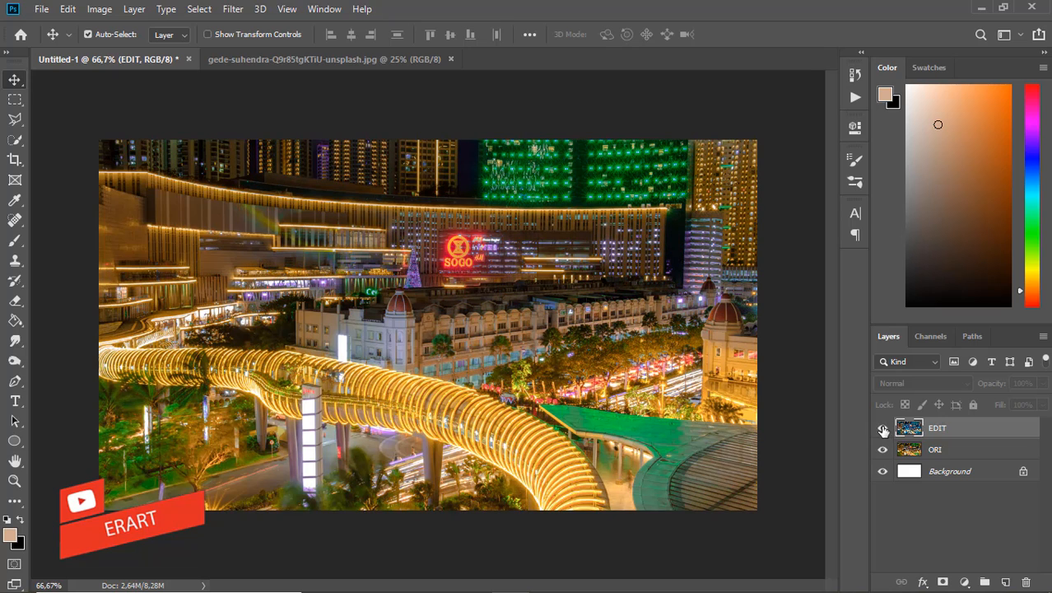
{"action": "left_click", "coordinate": [883, 429]}
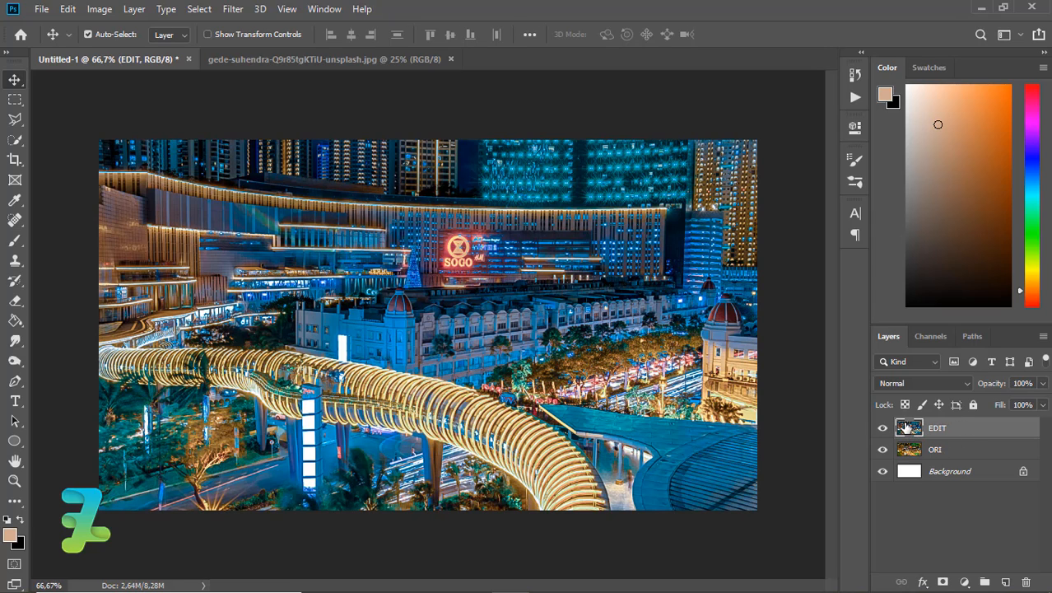
Copy the second night city photo into the Untitled-1 document as a new layer and close its source file.
{"action": "left_click", "coordinate": [291, 62]}
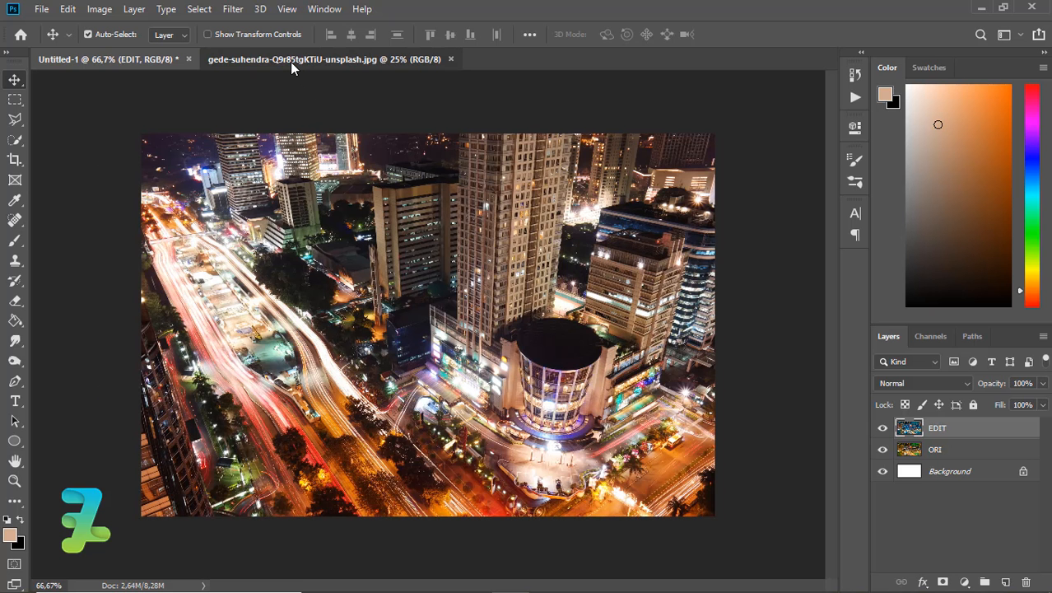
{"action": "right_click", "coordinate": [289, 60]}
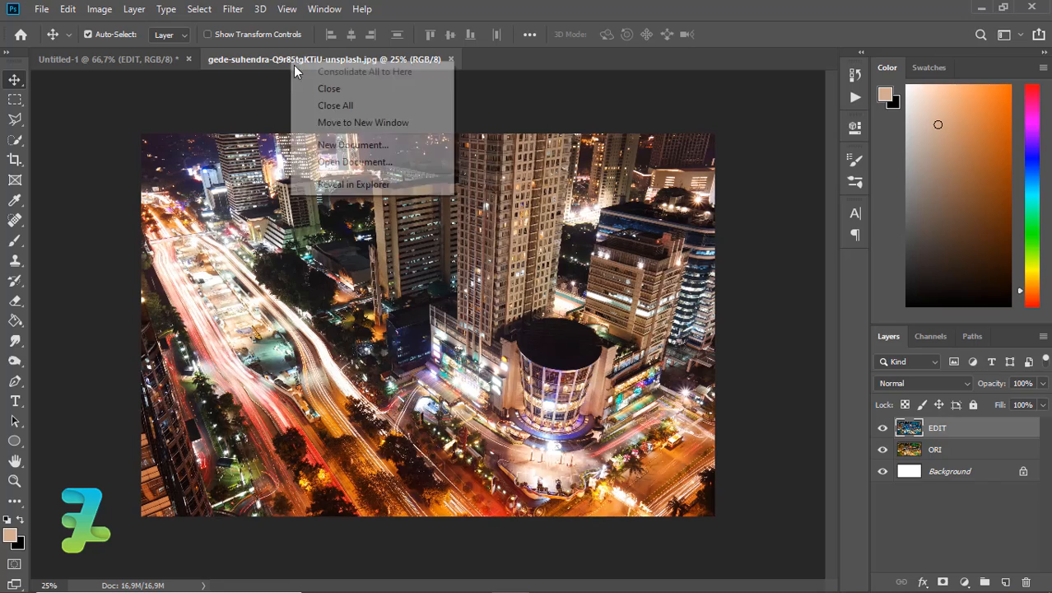
{"action": "left_click", "coordinate": [90, 88]}
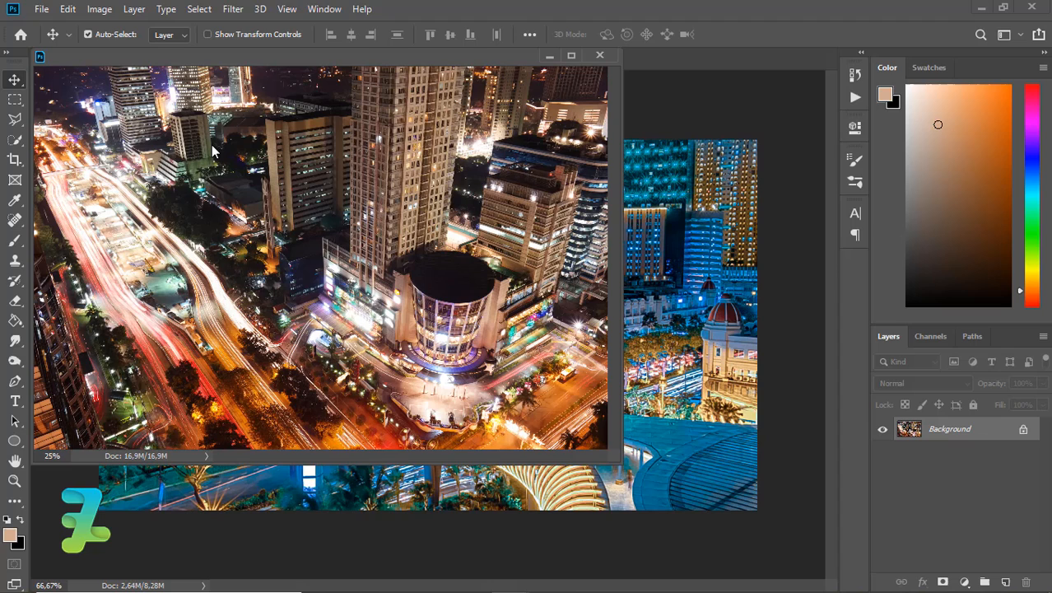
{"action": "left_click_drag", "start_coordinate": [212, 151], "coordinate": [668, 280]}
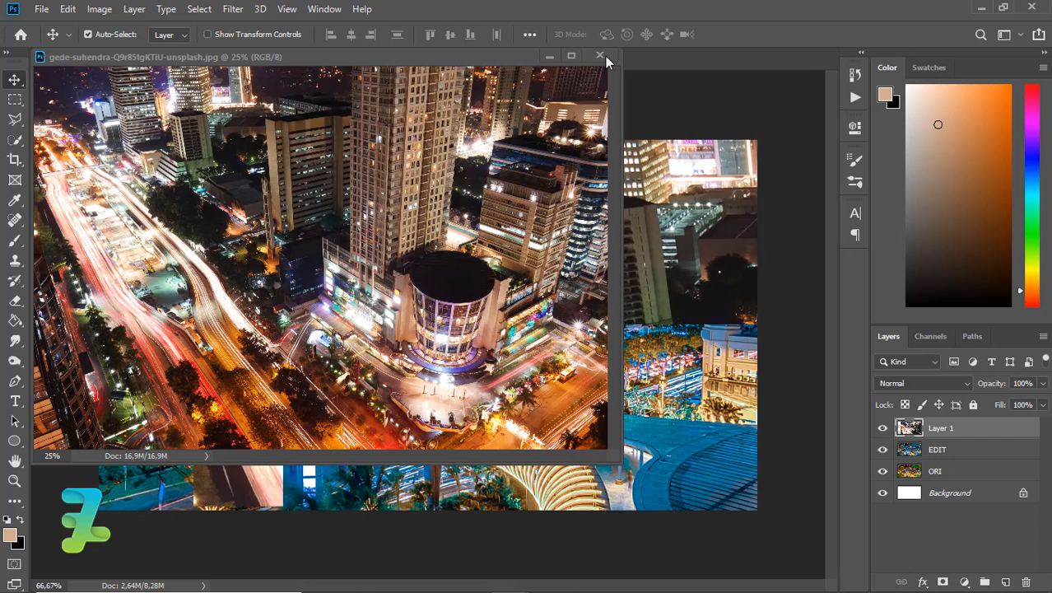
{"action": "key", "text": "ctrl+w"}
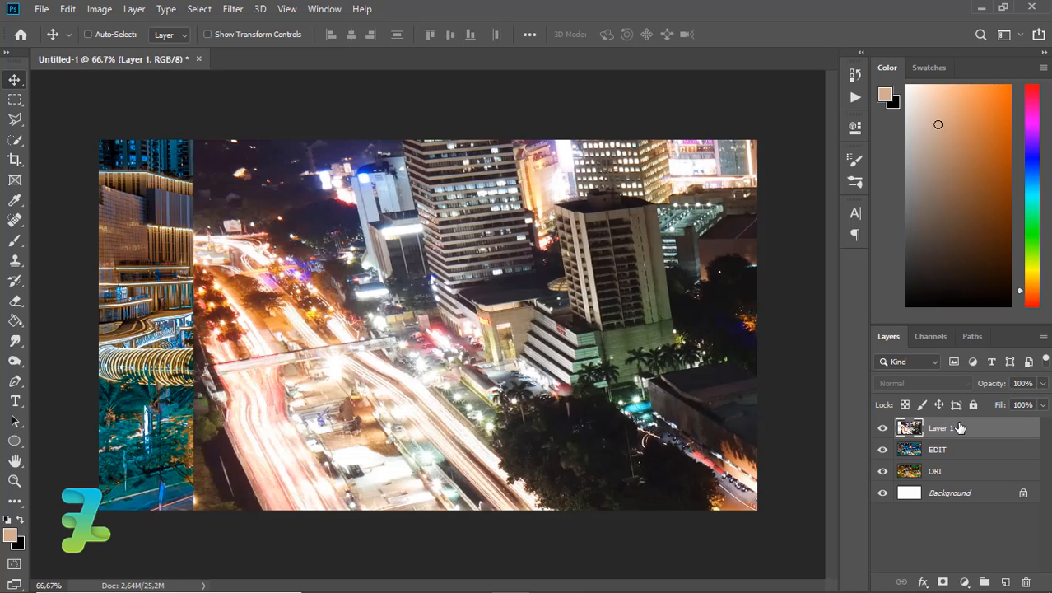
Scale the new photo layer to 44.14% and position it so that it covers the whole canvas.
{"action": "key", "text": "ctrl+minus"}
{"action": "key", "text": "ctrl+minus"}
{"action": "key", "text": "ctrl+minus"}
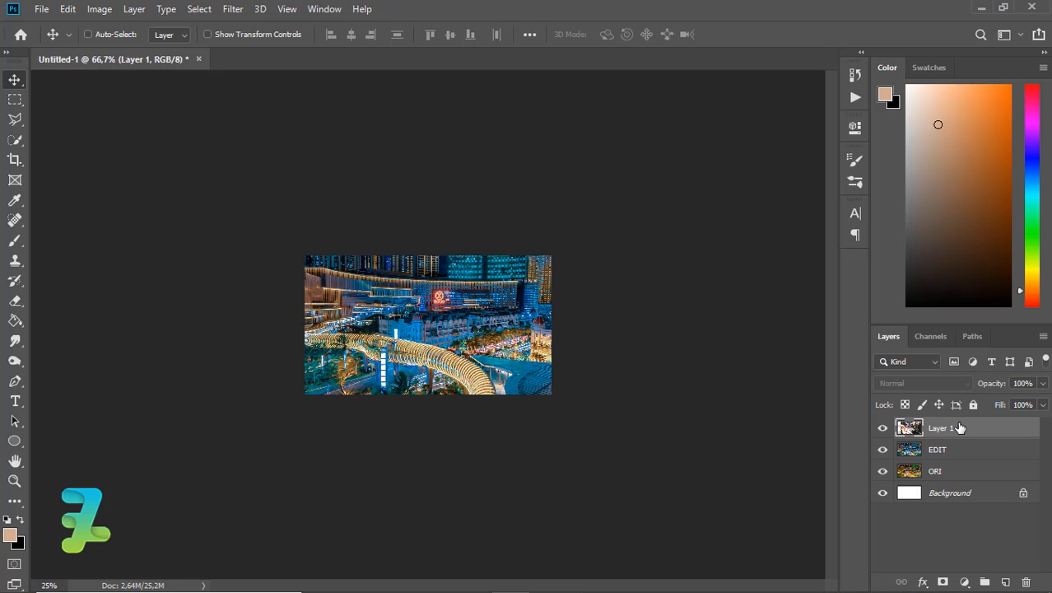
{"action": "key", "text": "ctrl+t"}
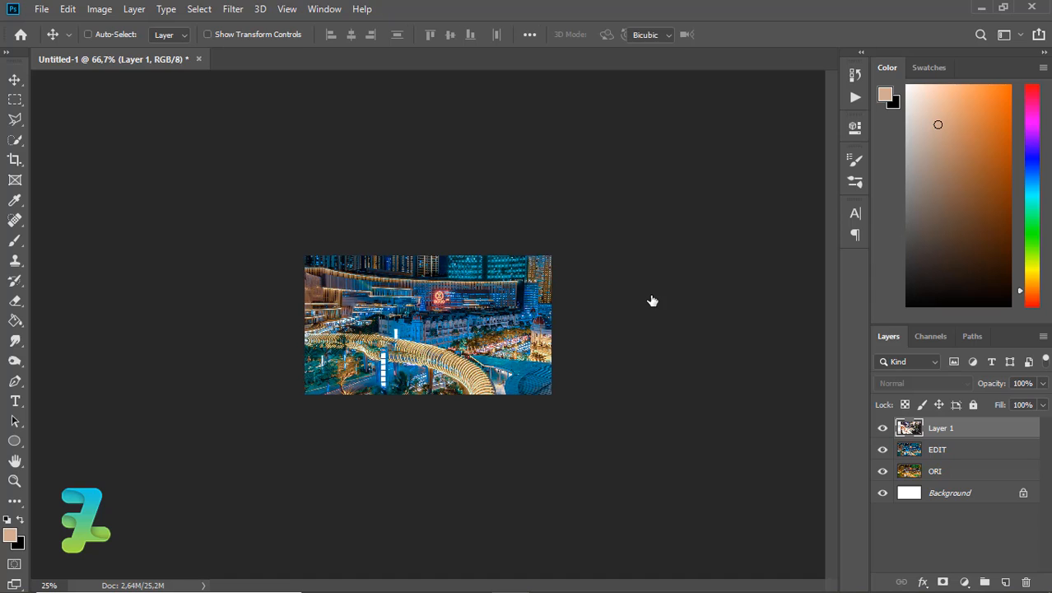
{"action": "left_click_drag", "start_coordinate": [429, 288], "coordinate": [331, 230]}
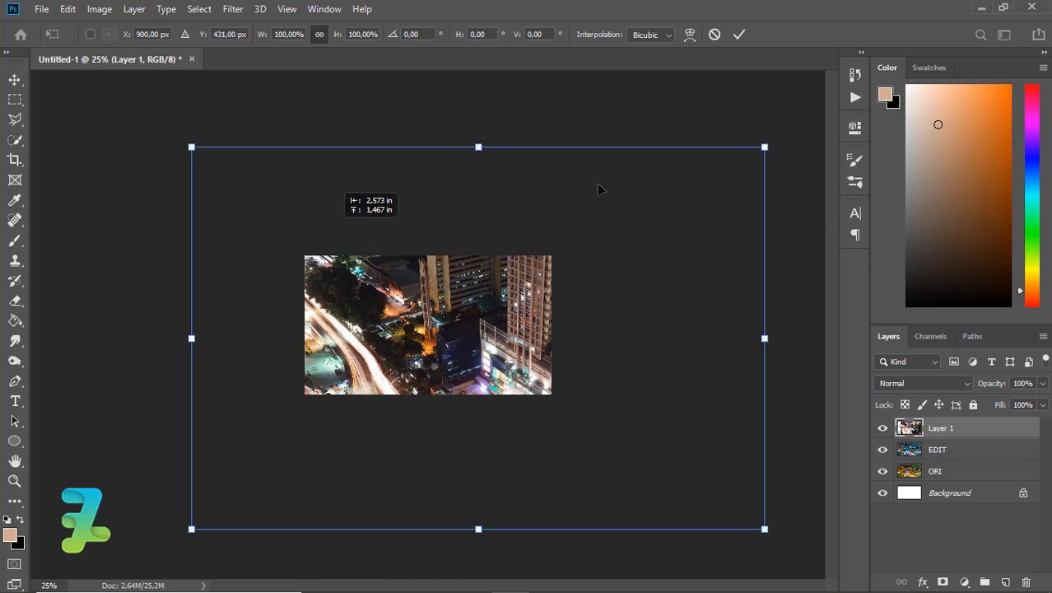
{"action": "left_click_drag", "start_coordinate": [762, 148], "coordinate": [568, 240]}
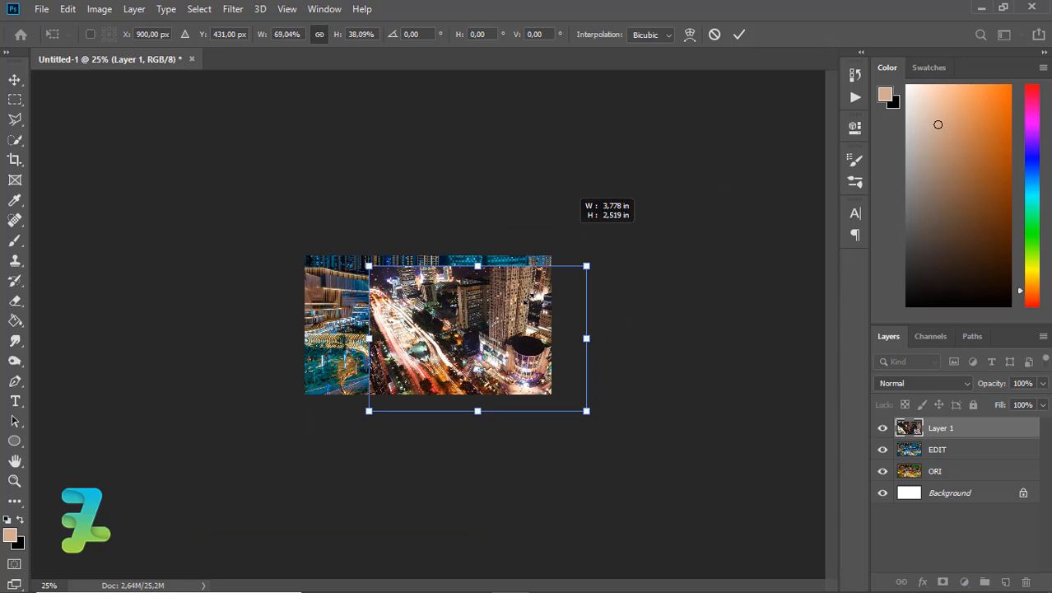
{"action": "left_click_drag", "start_coordinate": [528, 302], "coordinate": [523, 259]}
{"action": "left_click_drag", "start_coordinate": [214, 467], "coordinate": [263, 432]}
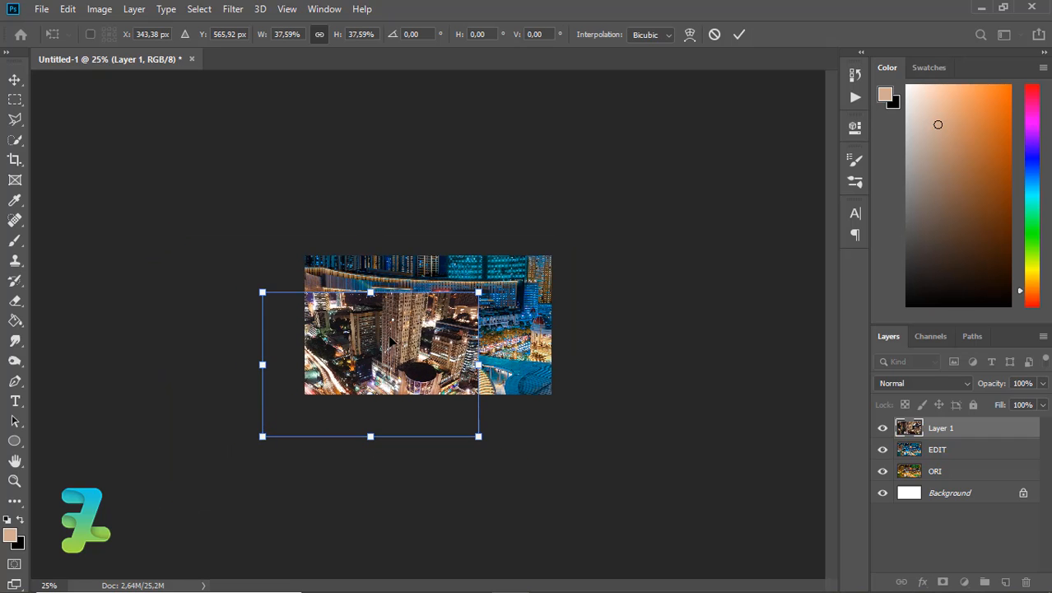
{"action": "left_click_drag", "start_coordinate": [380, 343], "coordinate": [414, 303]}
{"action": "left_click_drag", "start_coordinate": [512, 252], "coordinate": [552, 231]}
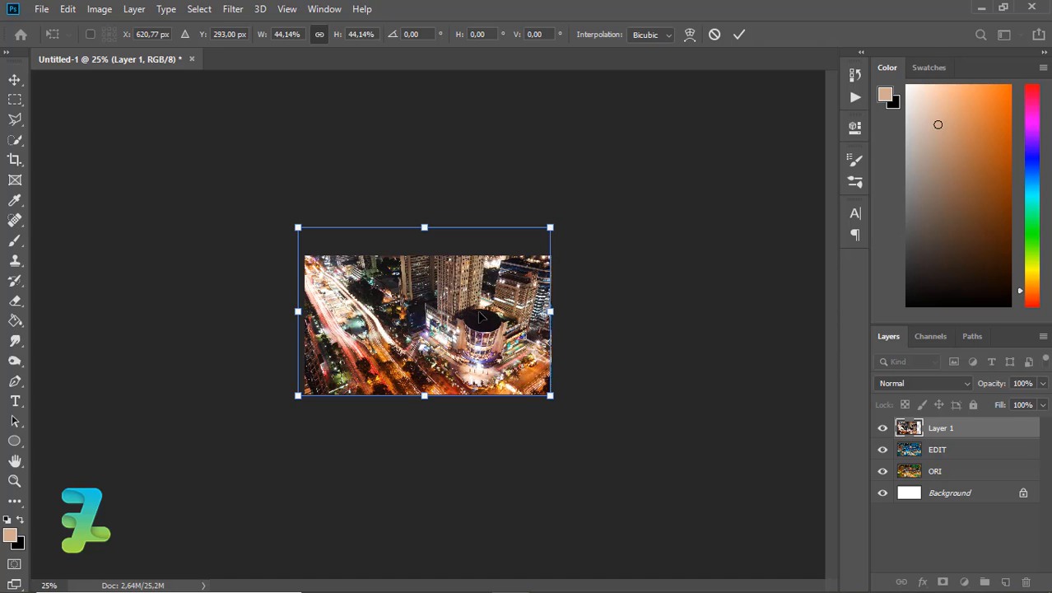
{"action": "left_click_drag", "start_coordinate": [478, 310], "coordinate": [484, 315]}
{"action": "key", "text": "Return"}
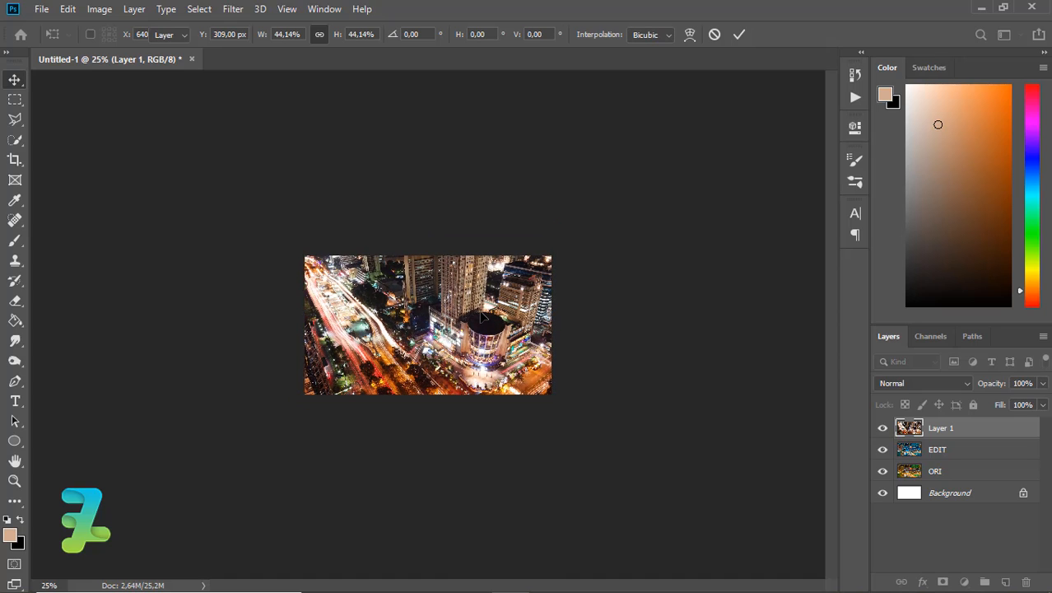
Duplicate the new photo layer, then rename the copy EDIT and the layer beneath it ORI.
{"action": "key", "text": "ctrl+j"}
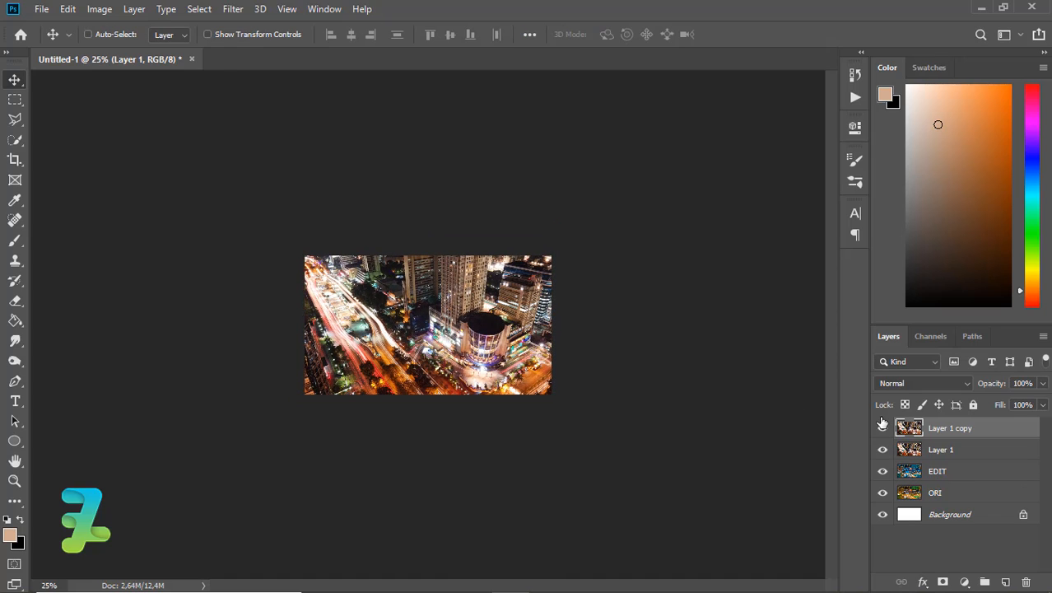
{"action": "key", "text": "ctrl+plus"}
{"action": "key", "text": "ctrl+plus"}
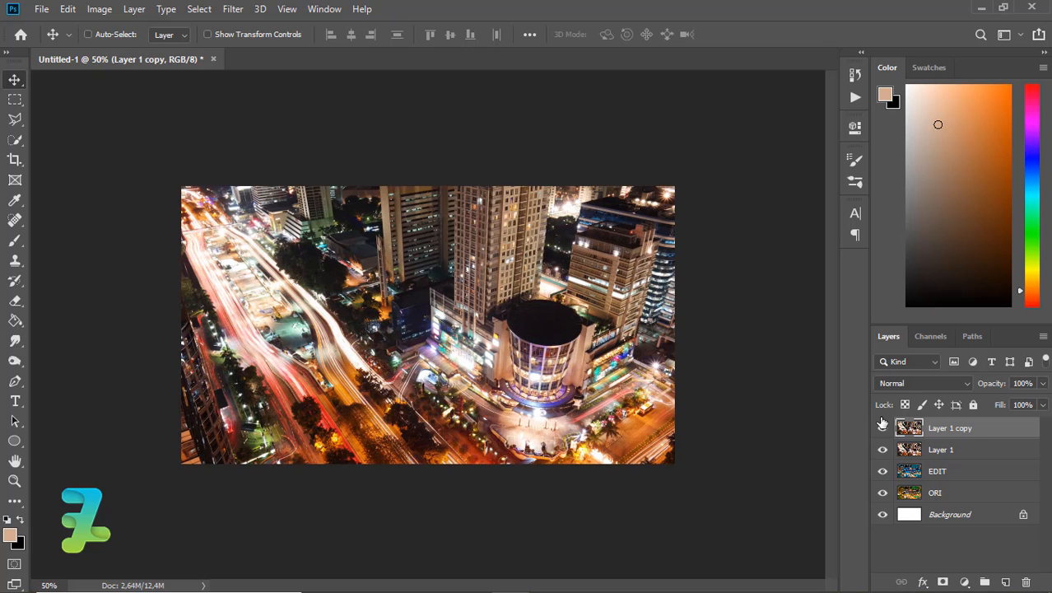
{"action": "double_click", "coordinate": [941, 432]}
{"action": "type", "text": "ed"}
{"action": "key", "text": "Return"}
{"action": "double_click", "coordinate": [940, 449]}
{"action": "type", "text": "ORI"}
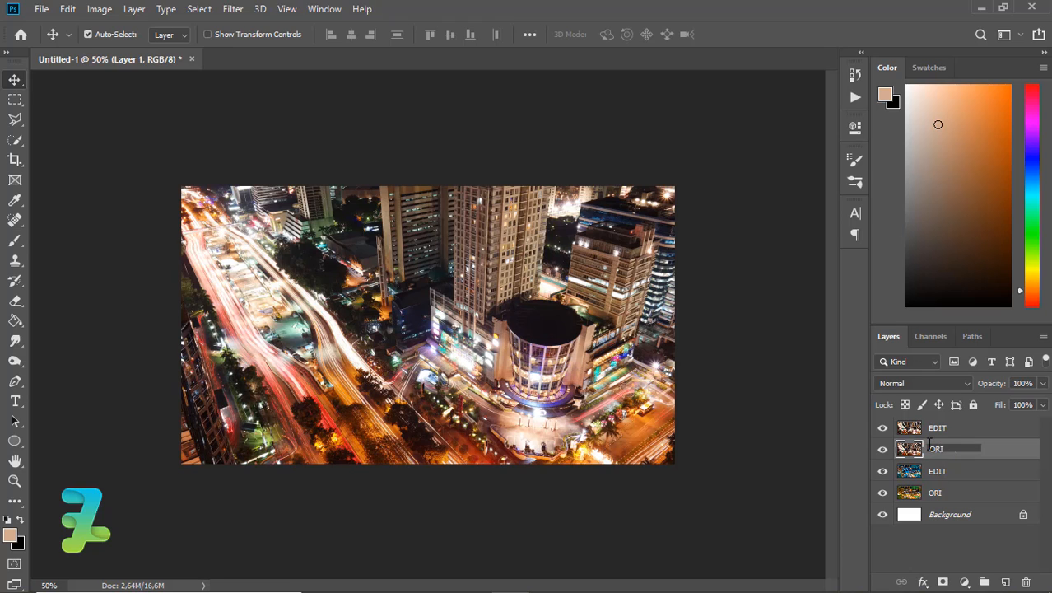
Reapply the last Camera Raw filter to the second photo's EDIT layer.
{"action": "left_click", "coordinate": [910, 429]}
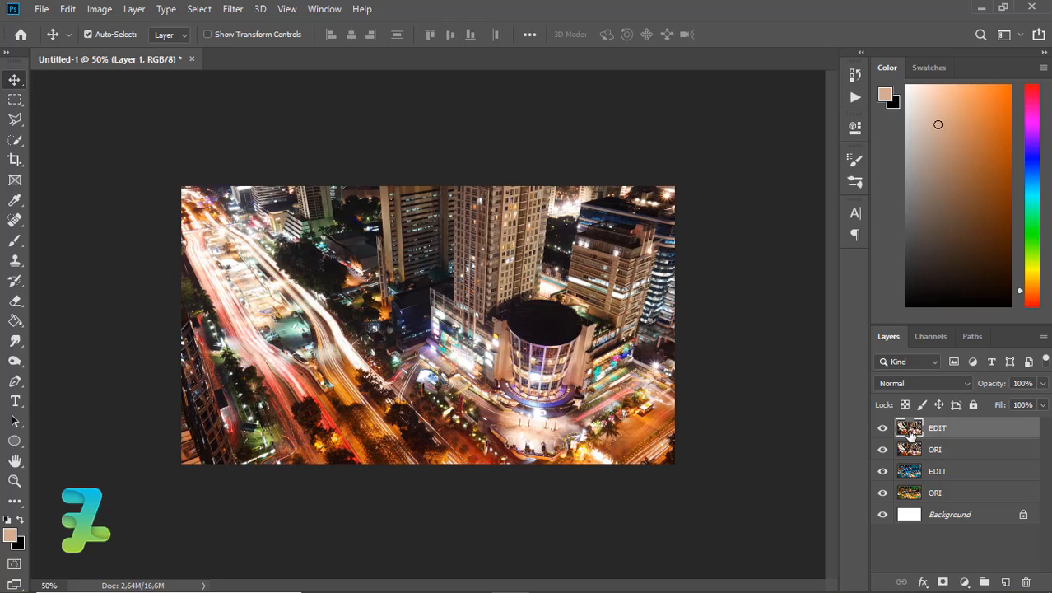
{"action": "left_click", "coordinate": [231, 12]}
{"action": "left_click", "coordinate": [255, 25]}
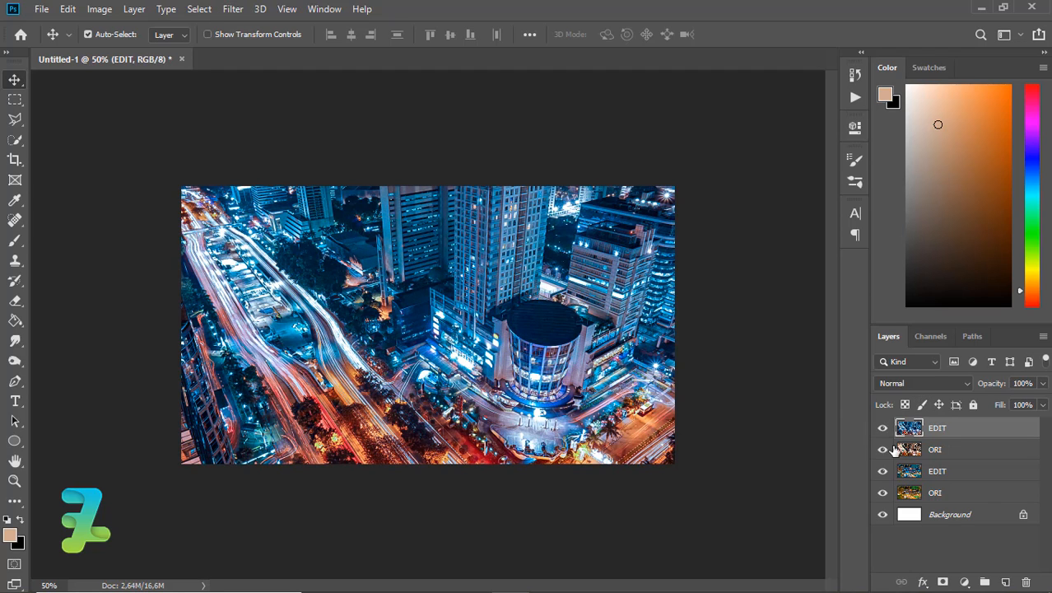
Group the second photo's EDIT and ORI layers.
{"action": "left_click", "coordinate": [907, 452], "text": "ctrl"}
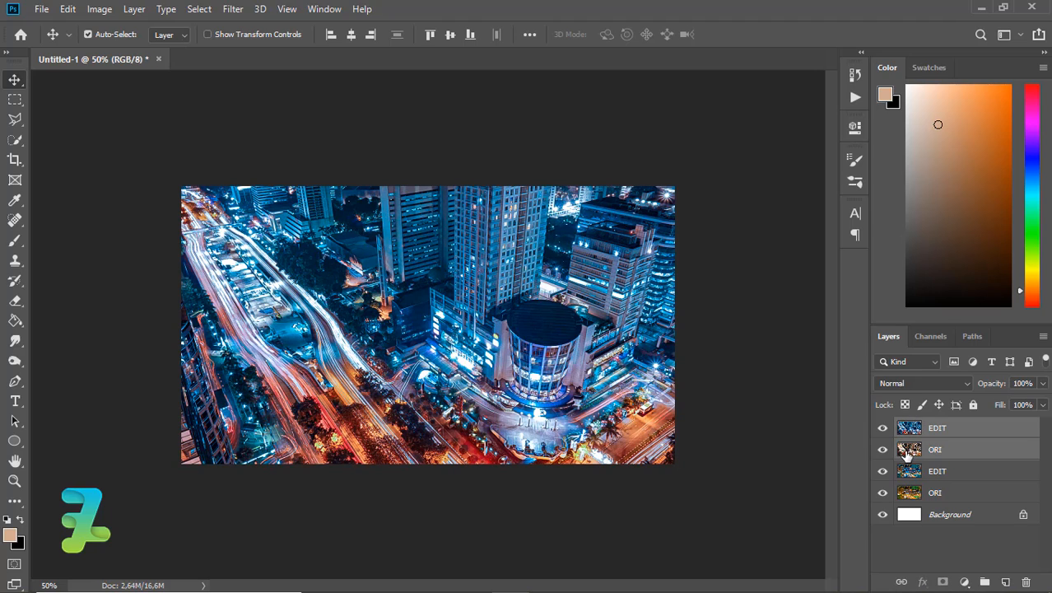
{"action": "left_click_drag", "start_coordinate": [907, 452], "coordinate": [908, 458]}
{"action": "key", "text": "ctrl+g"}
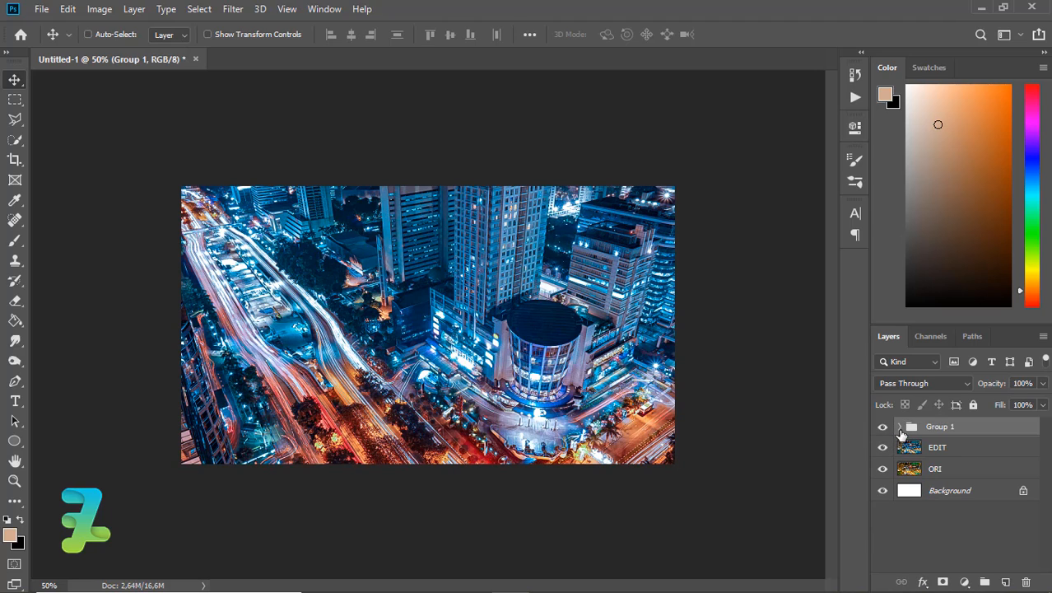
Expand the group, toggle its EDIT layer's visibility to compare the second photo before and after grading, and collapse it.
{"action": "left_click", "coordinate": [900, 426]}
{"action": "left_click", "coordinate": [883, 428]}
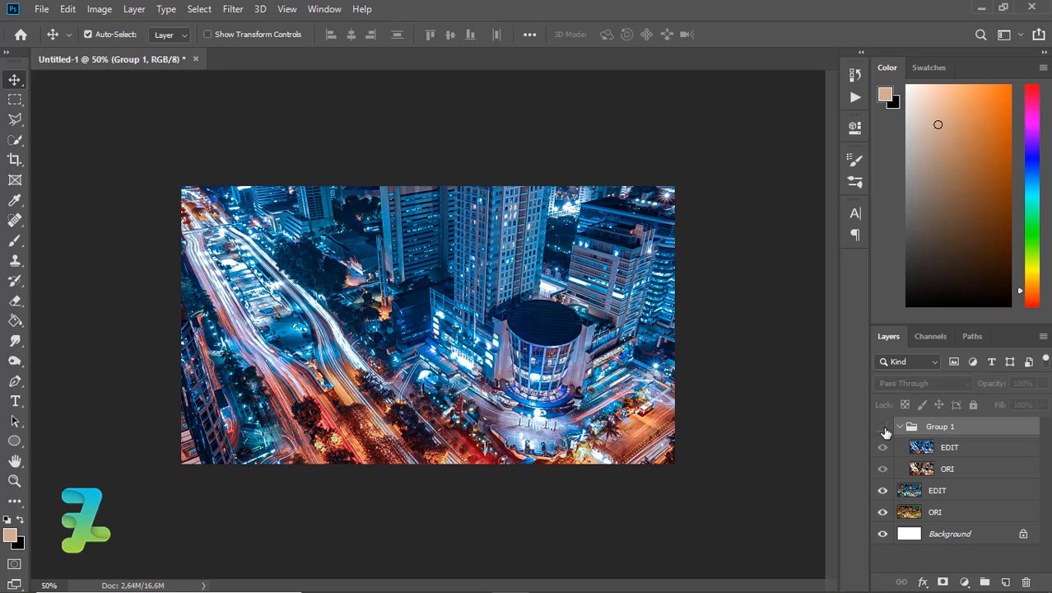
{"action": "left_click", "coordinate": [884, 428]}
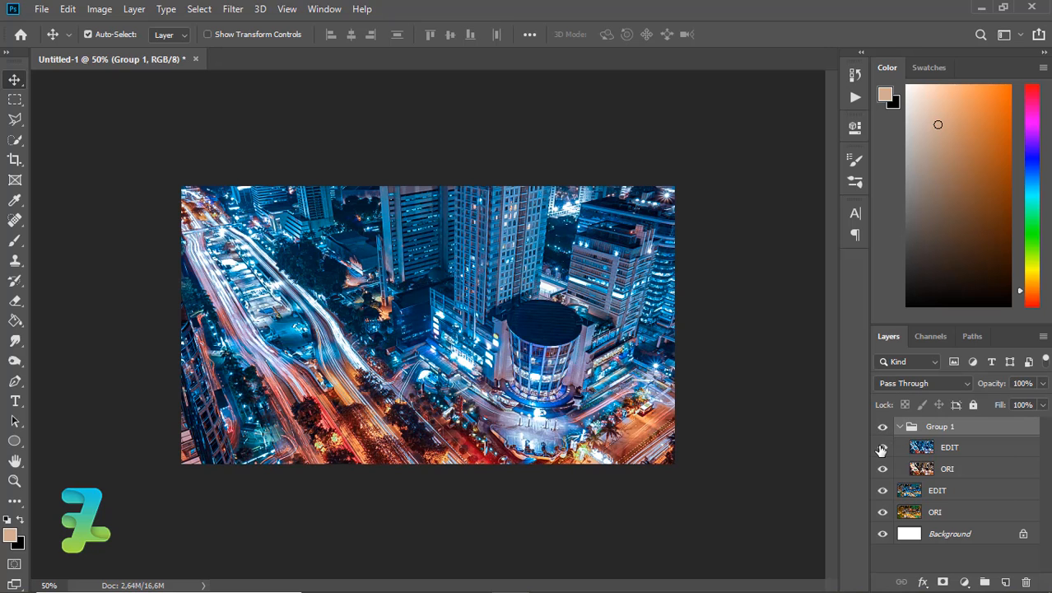
{"action": "left_click", "coordinate": [884, 449]}
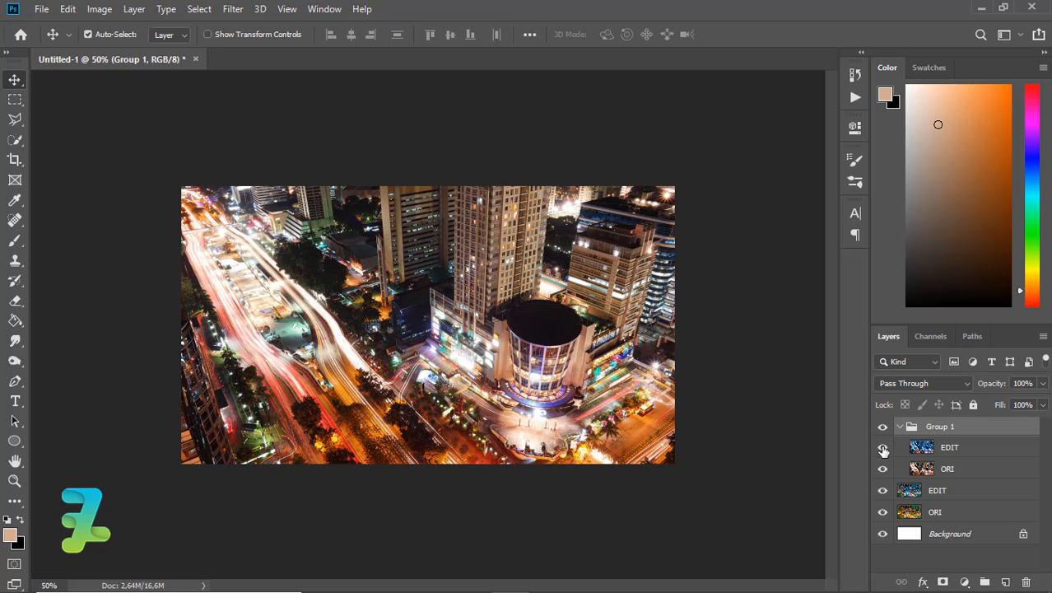
{"action": "left_click", "coordinate": [883, 449]}
{"action": "left_click", "coordinate": [900, 426]}
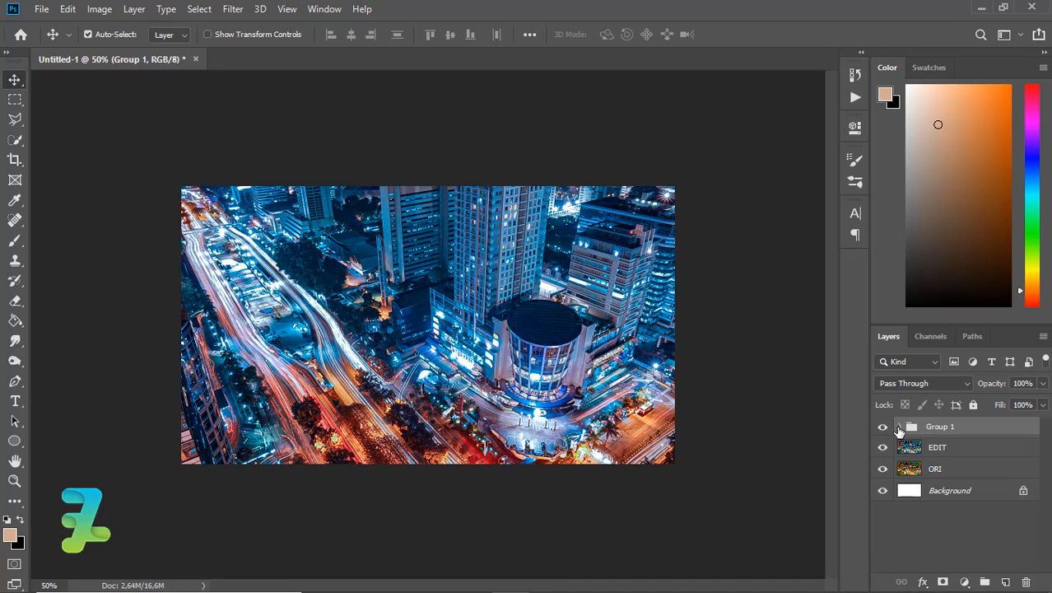
Group the first photo's EDIT and ORI layers.
{"action": "left_click", "coordinate": [908, 453]}
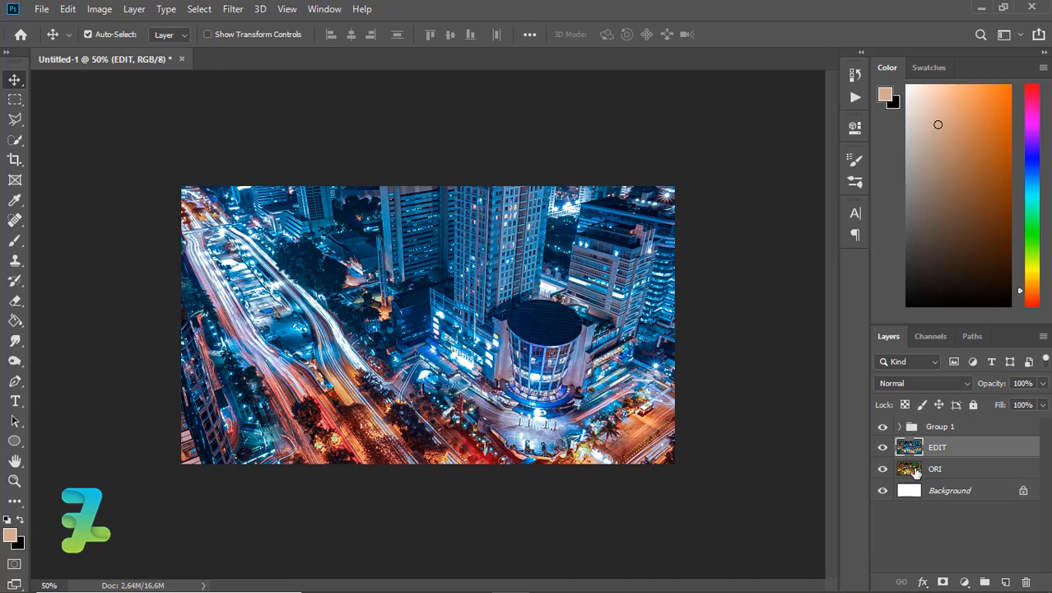
{"action": "left_click", "coordinate": [914, 469], "text": "shift"}
{"action": "key", "text": "ctrl+g"}
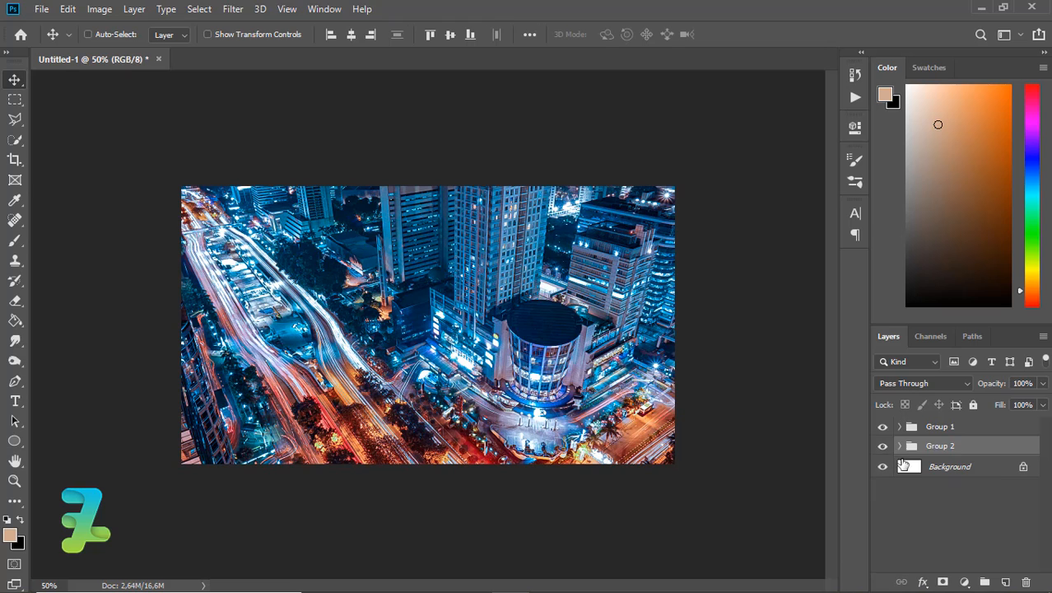
Expand Group 2, hide Group 1, and toggle Group 2's EDIT layer visibility to compare the first photo before and after grading.
{"action": "left_click", "coordinate": [900, 446]}
{"action": "left_click", "coordinate": [884, 444]}
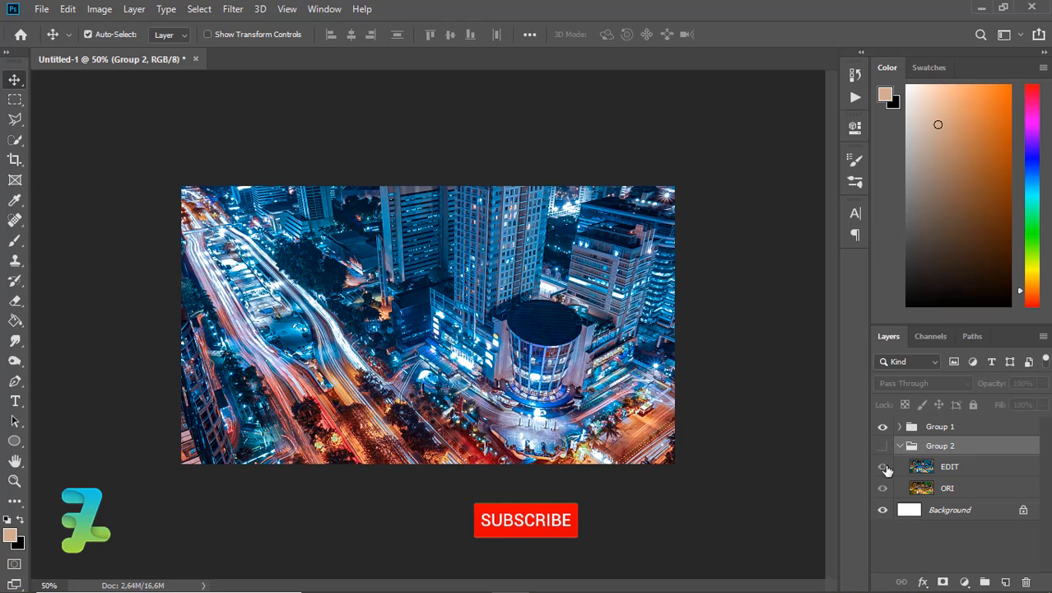
{"action": "left_click", "coordinate": [883, 429]}
{"action": "left_click", "coordinate": [883, 448]}
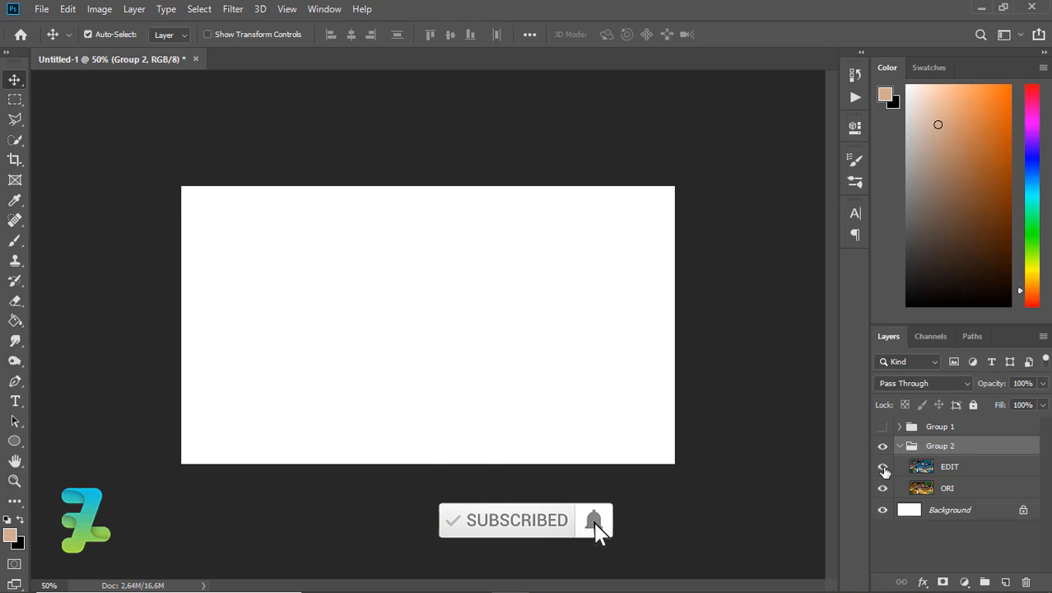
{"action": "left_click", "coordinate": [884, 466]}
{"action": "left_click", "coordinate": [884, 467]}
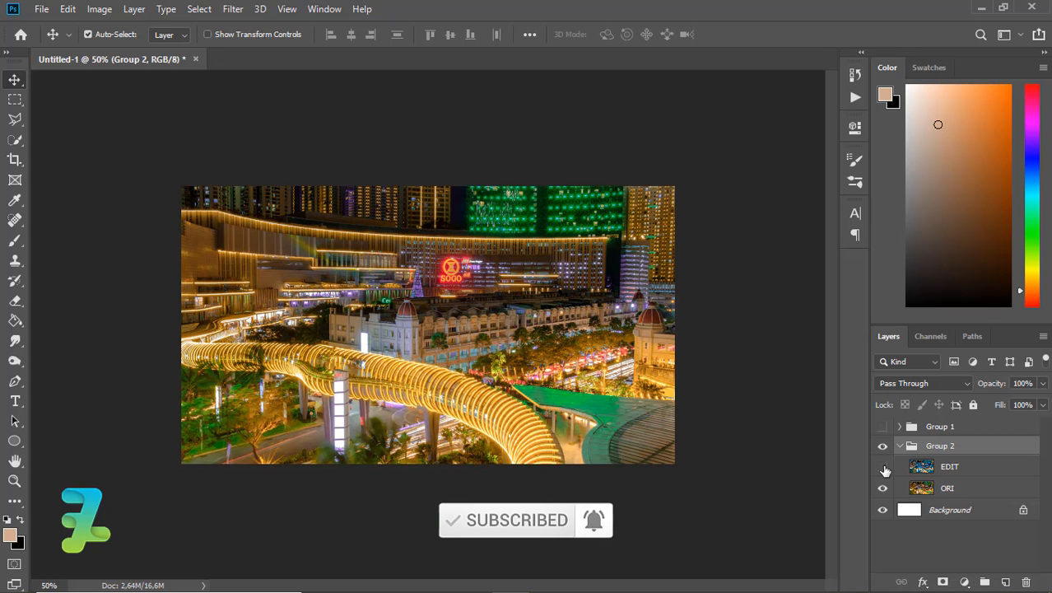
{"action": "left_click", "coordinate": [884, 467]}
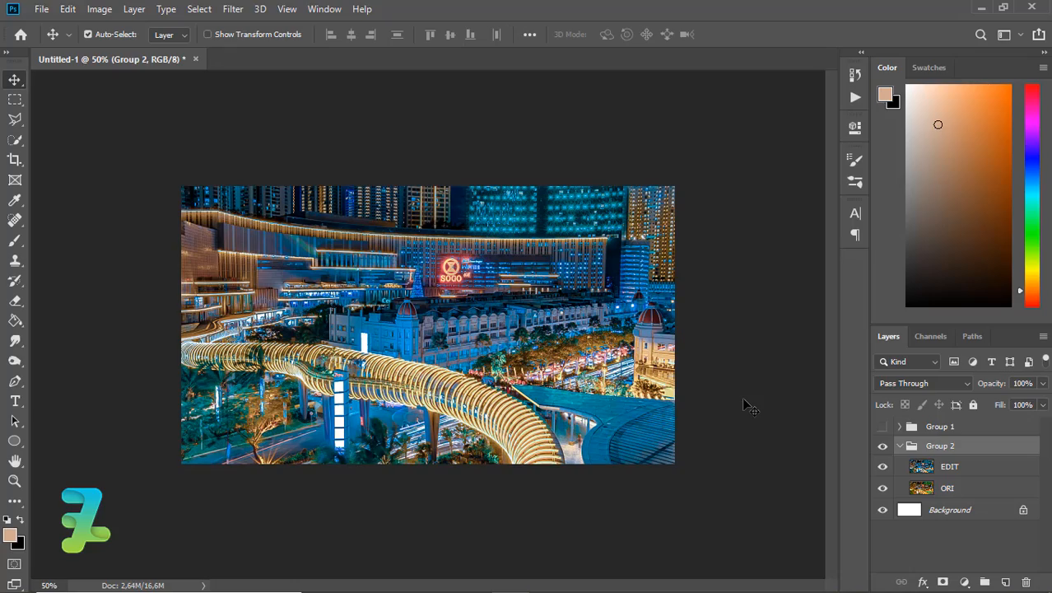
{"action": "left_click", "coordinate": [900, 446]}
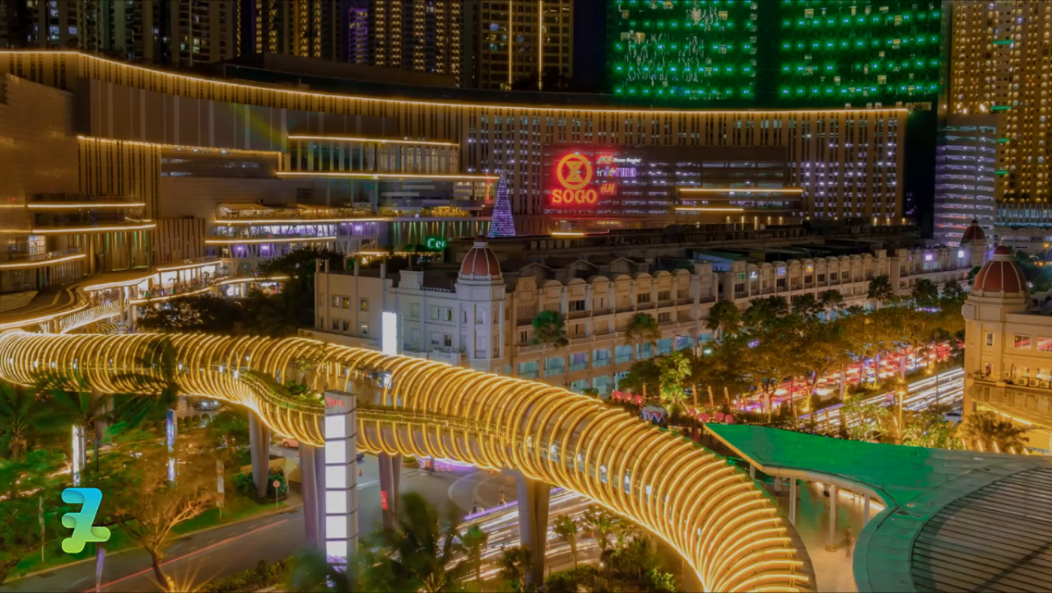